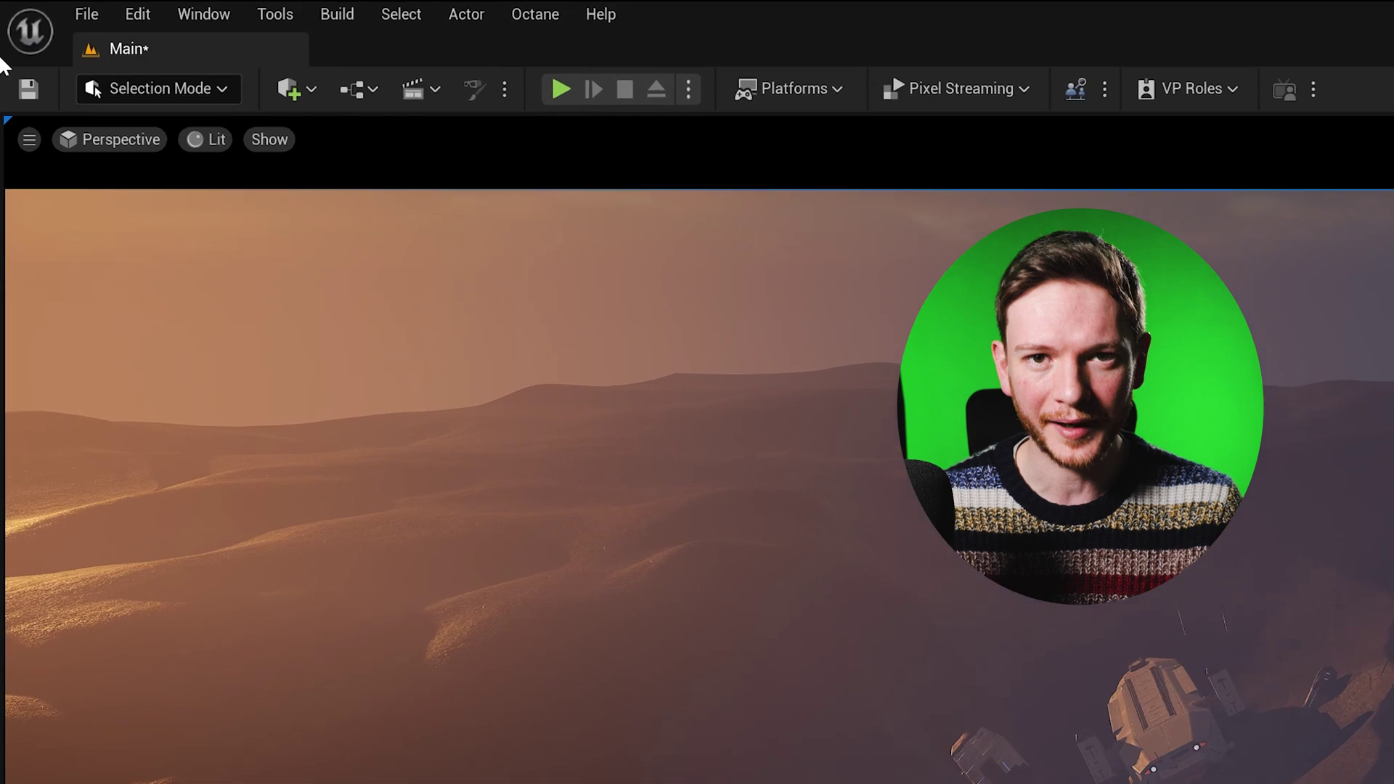
Switch the editor to Foliage mode and open the EuropeanBeech asset folder
click(51, 42)
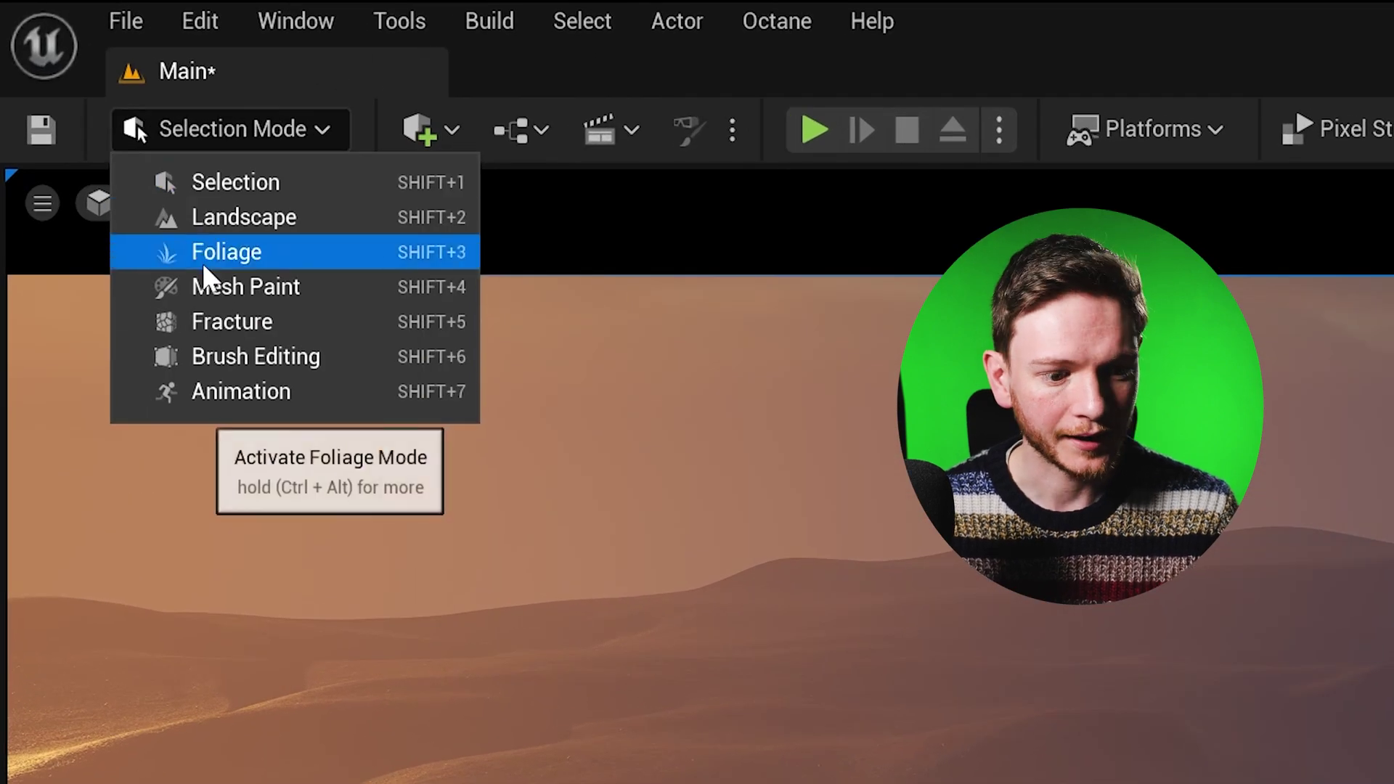
click(203, 265)
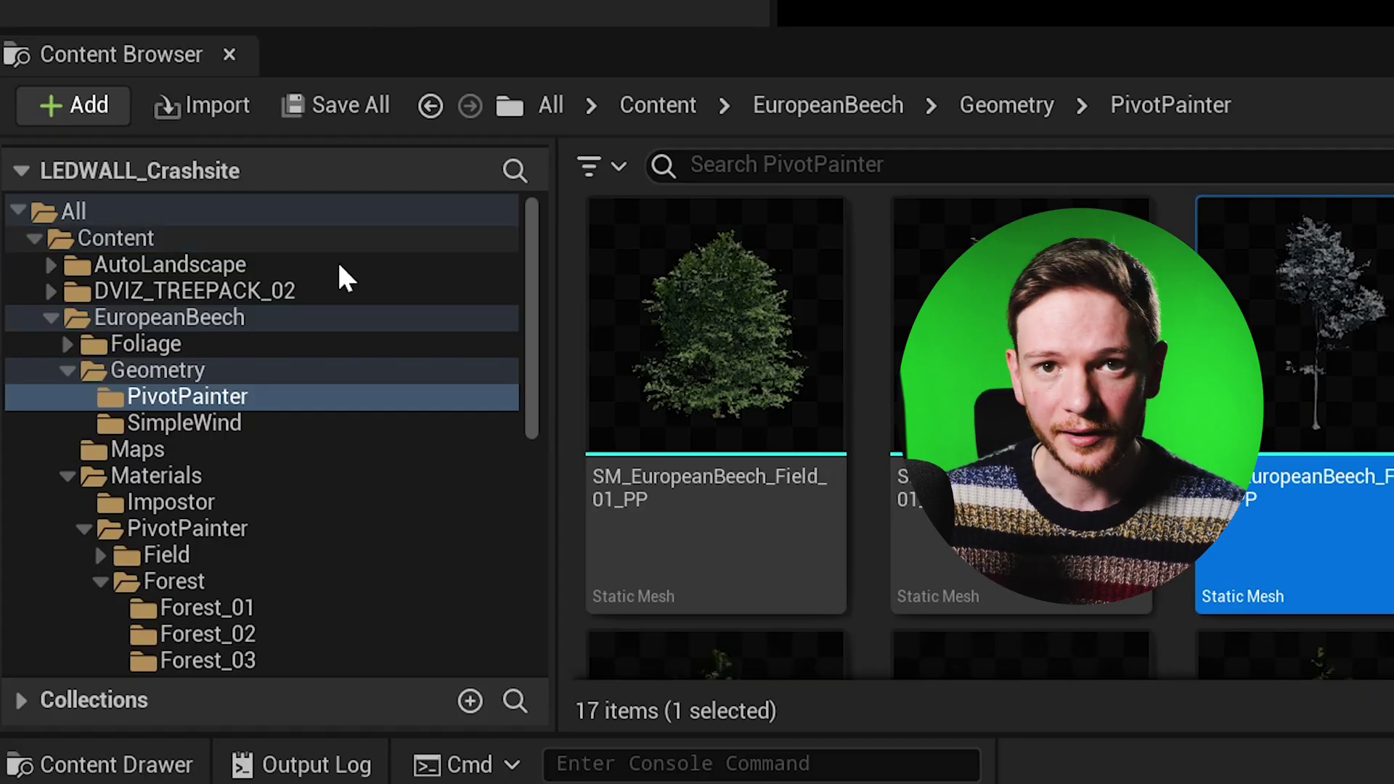
click(315, 315)
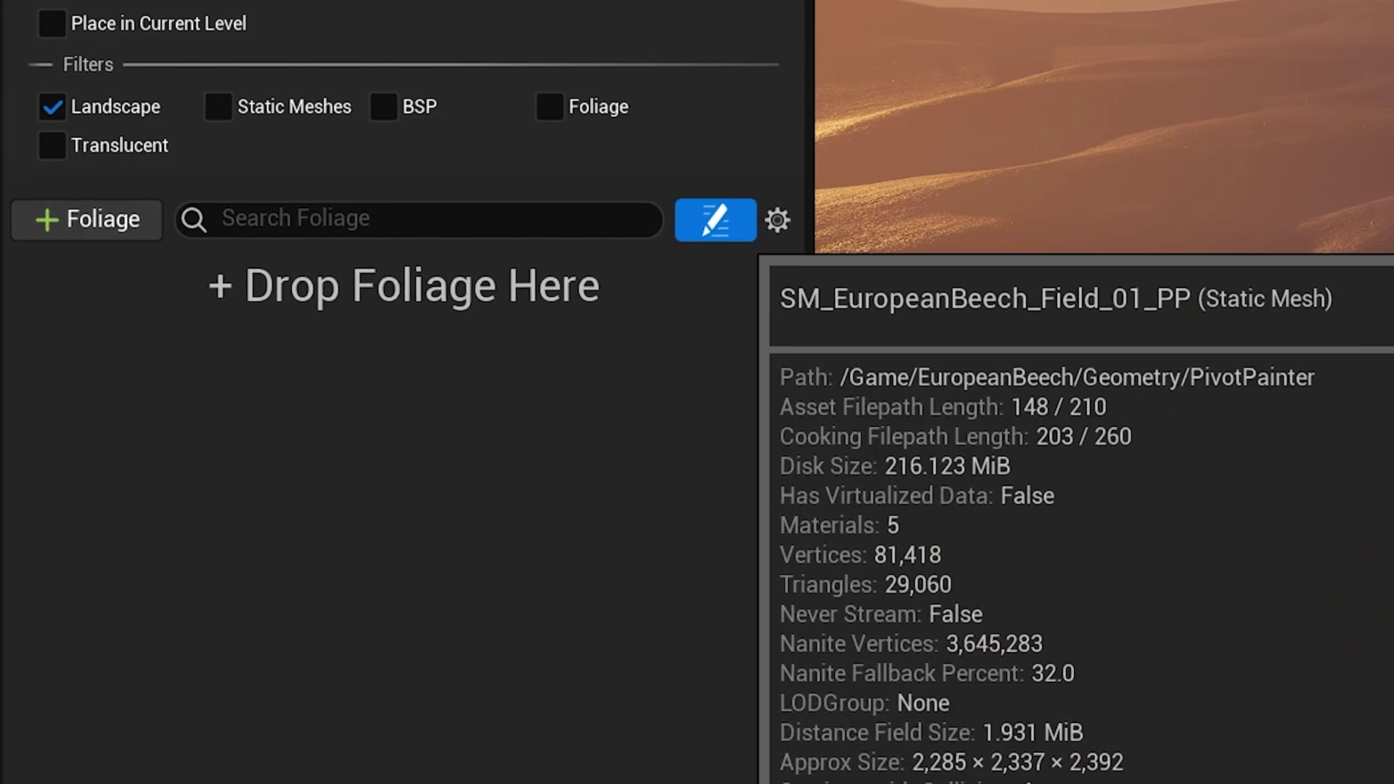
Add SM_EuropeanBeech_Field_01_PP as a foliage type and turn off its Cast Shadow
drag(726, 247, 334, 476)
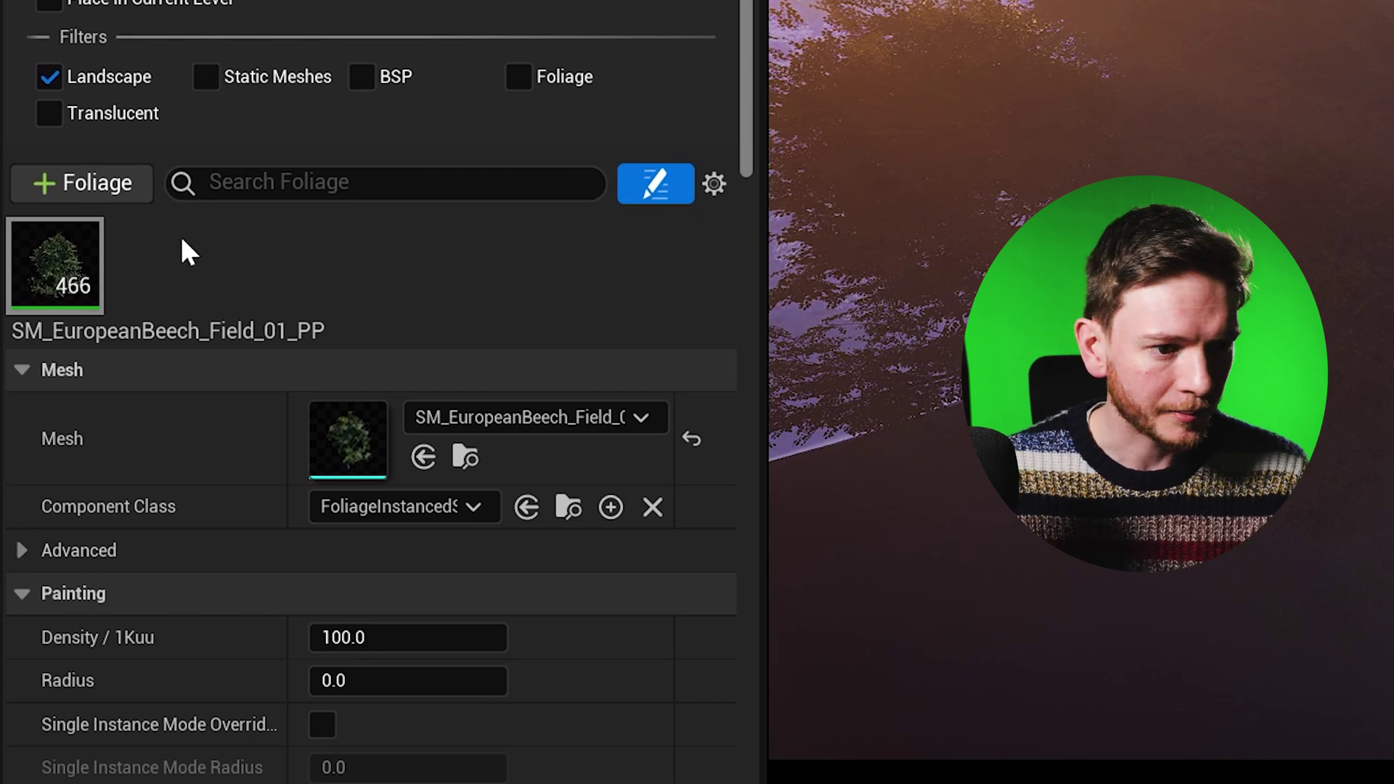
click(79, 276)
drag(748, 77, 709, 610)
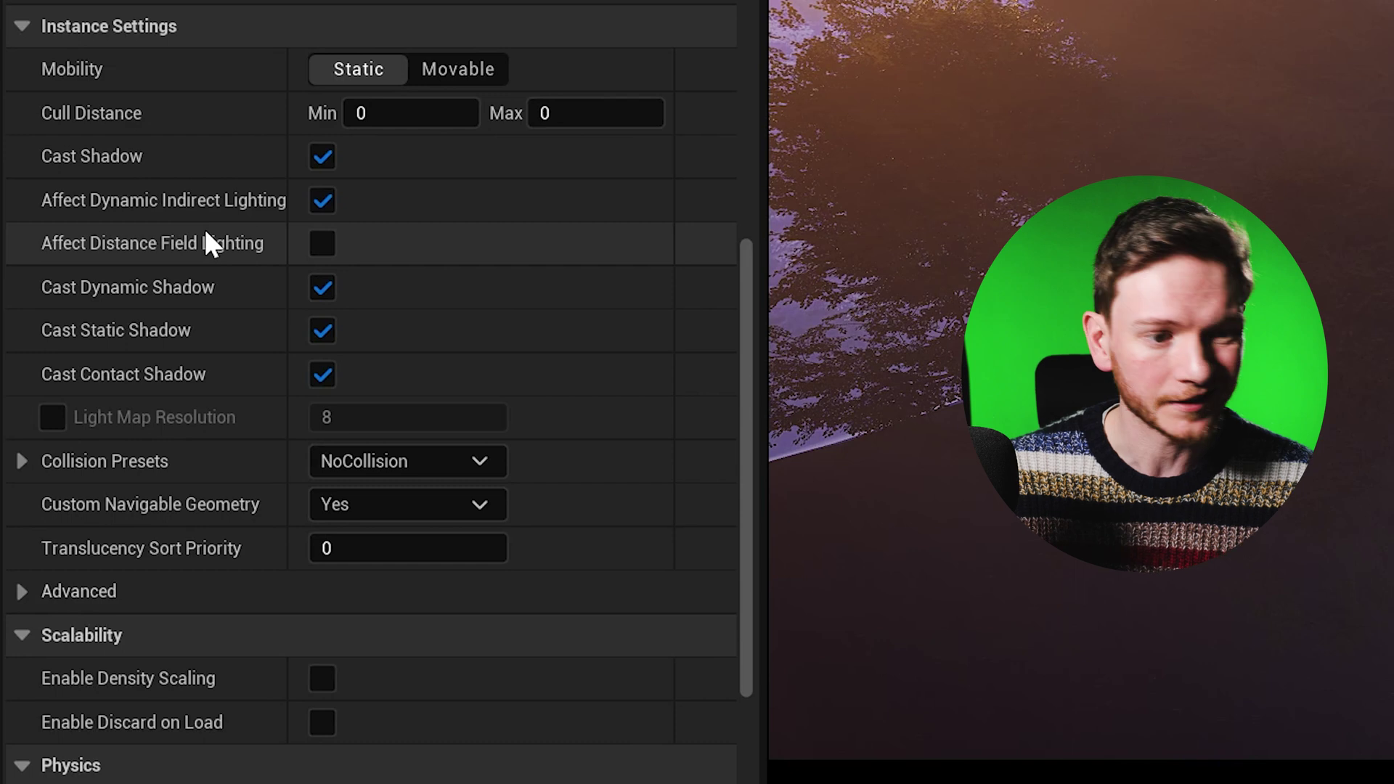
click(319, 154)
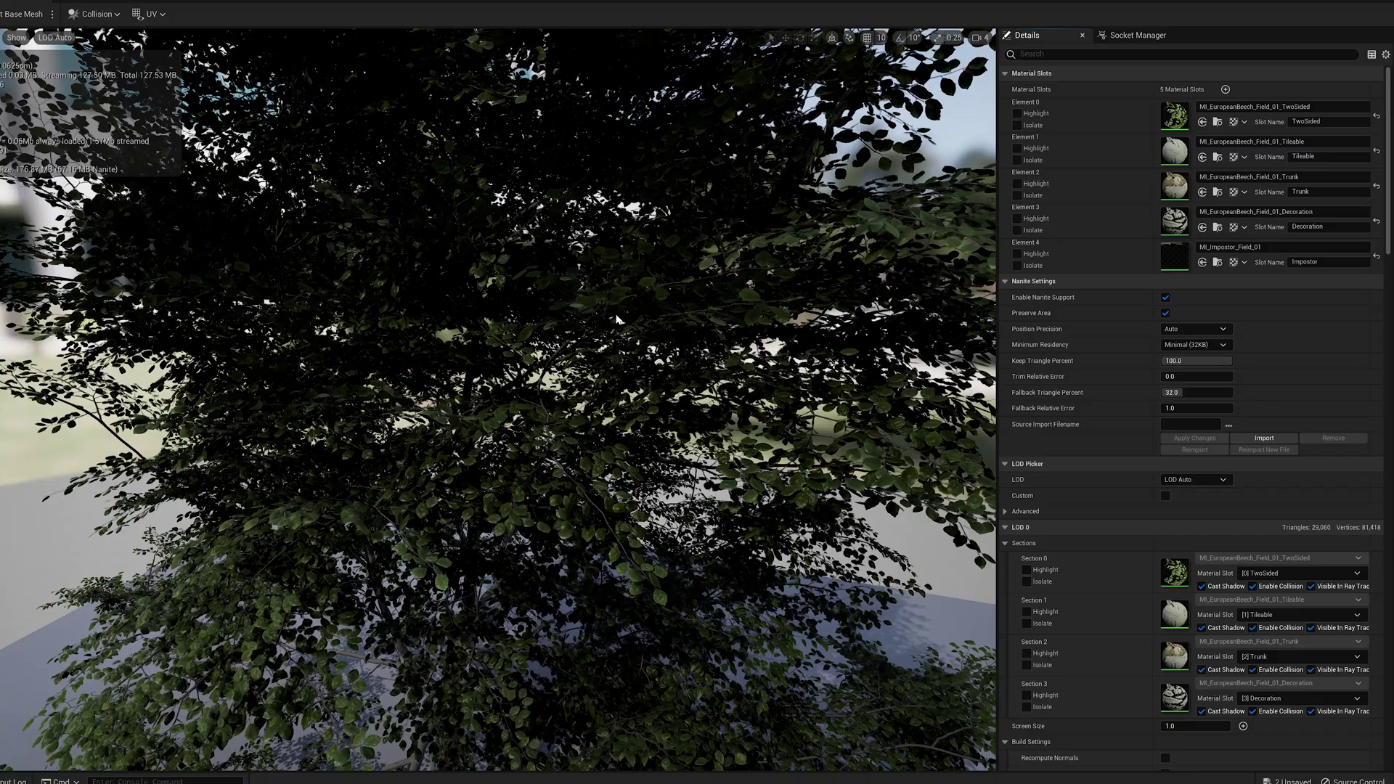
In the leaves' parent MA_Foliage, disconnect Advanced Wind from World Position Offset, then close it
double_click(1174, 116)
scroll(1387, 509, down, 8)
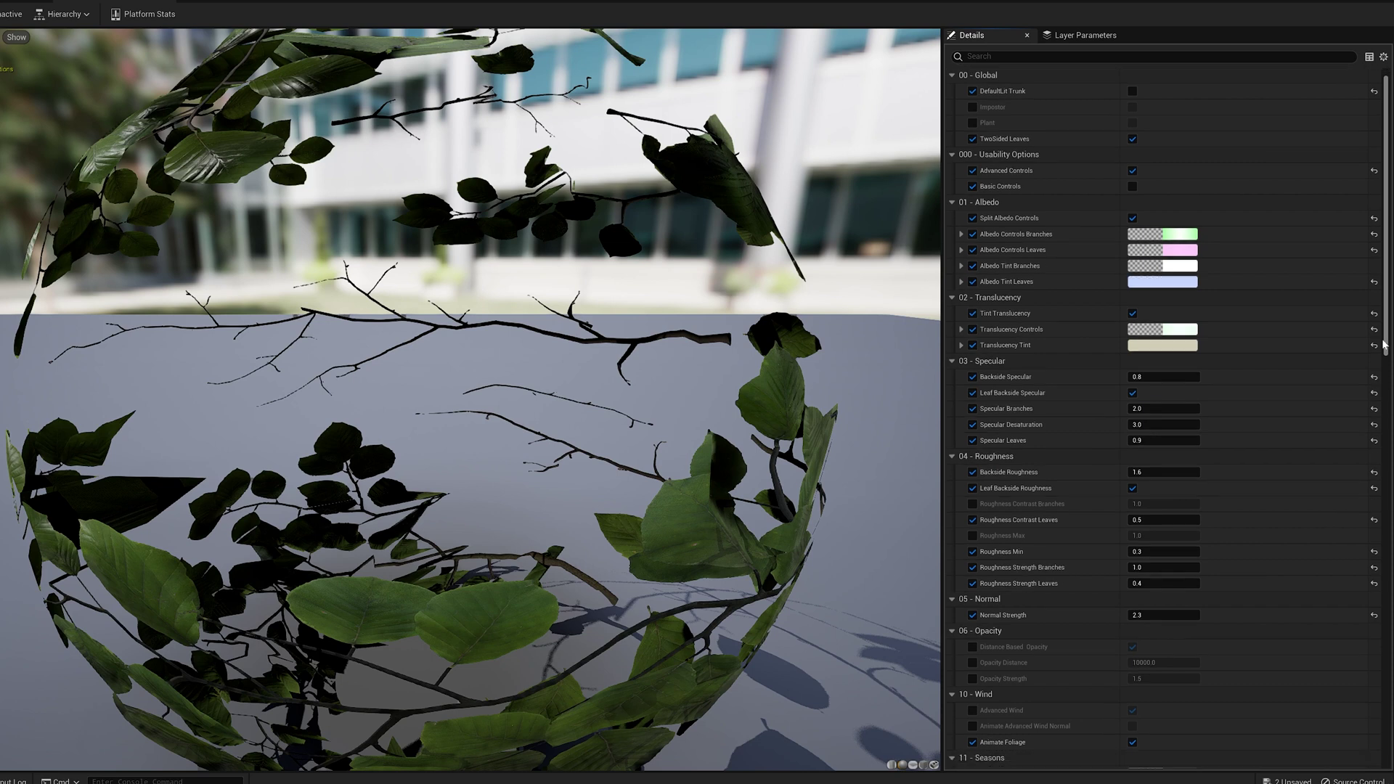
scroll(1365, 690, down, 20)
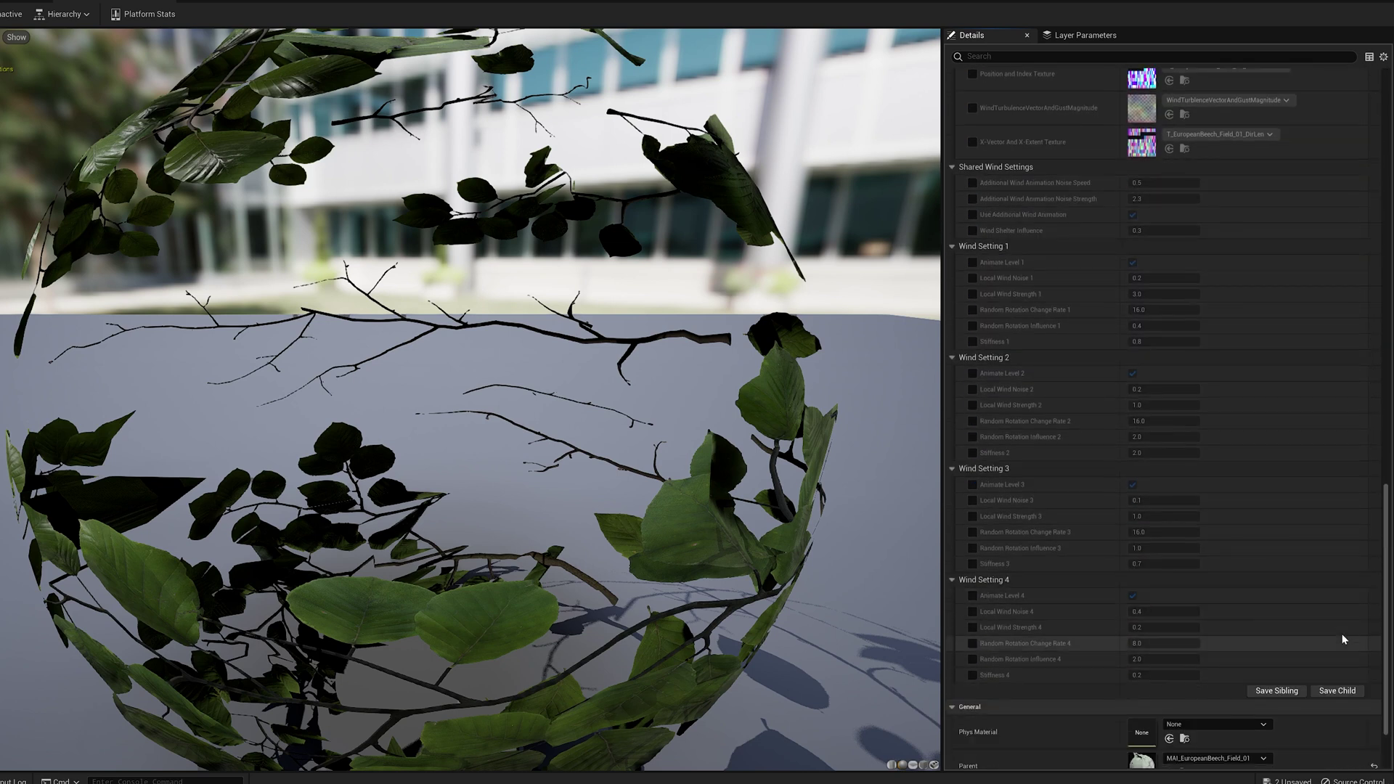
double_click(1142, 654)
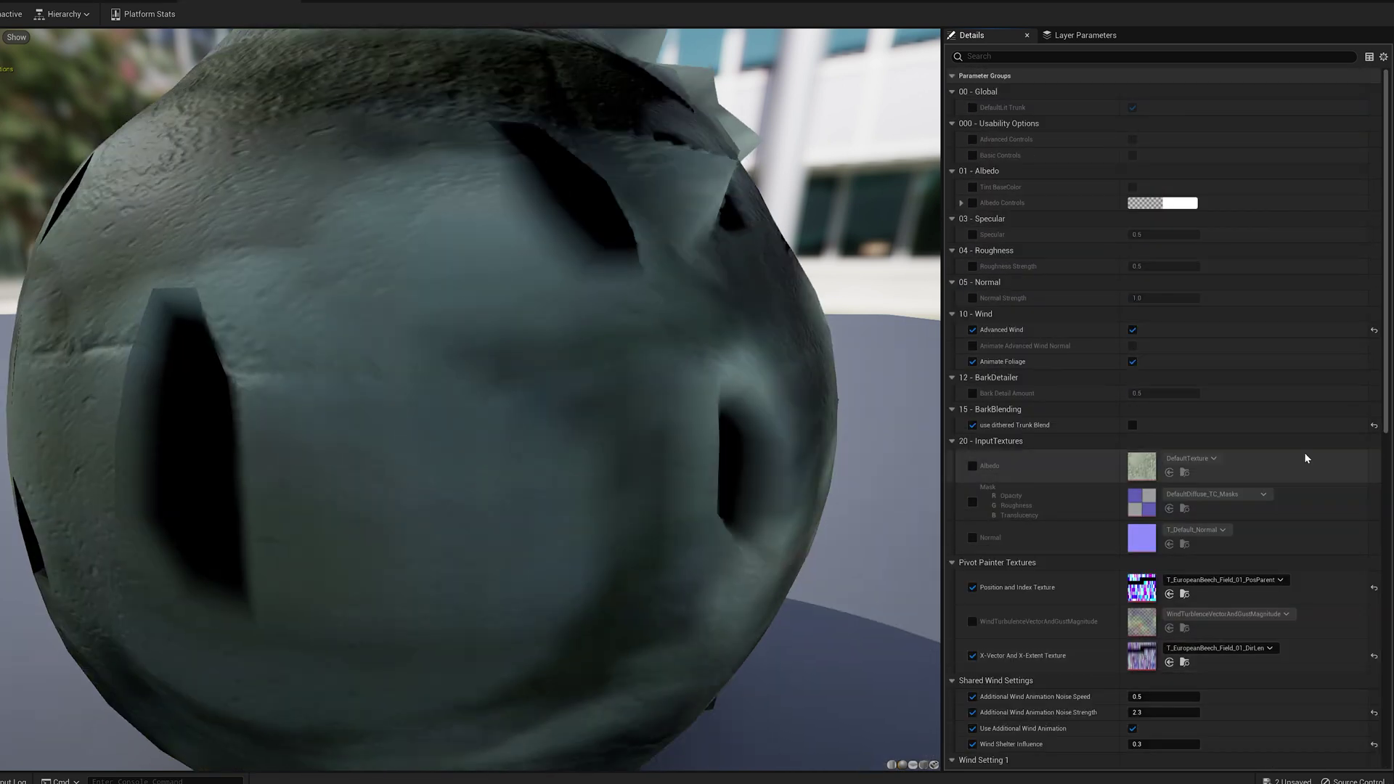
scroll(1343, 437, down, 6)
scroll(1348, 436, down, 6)
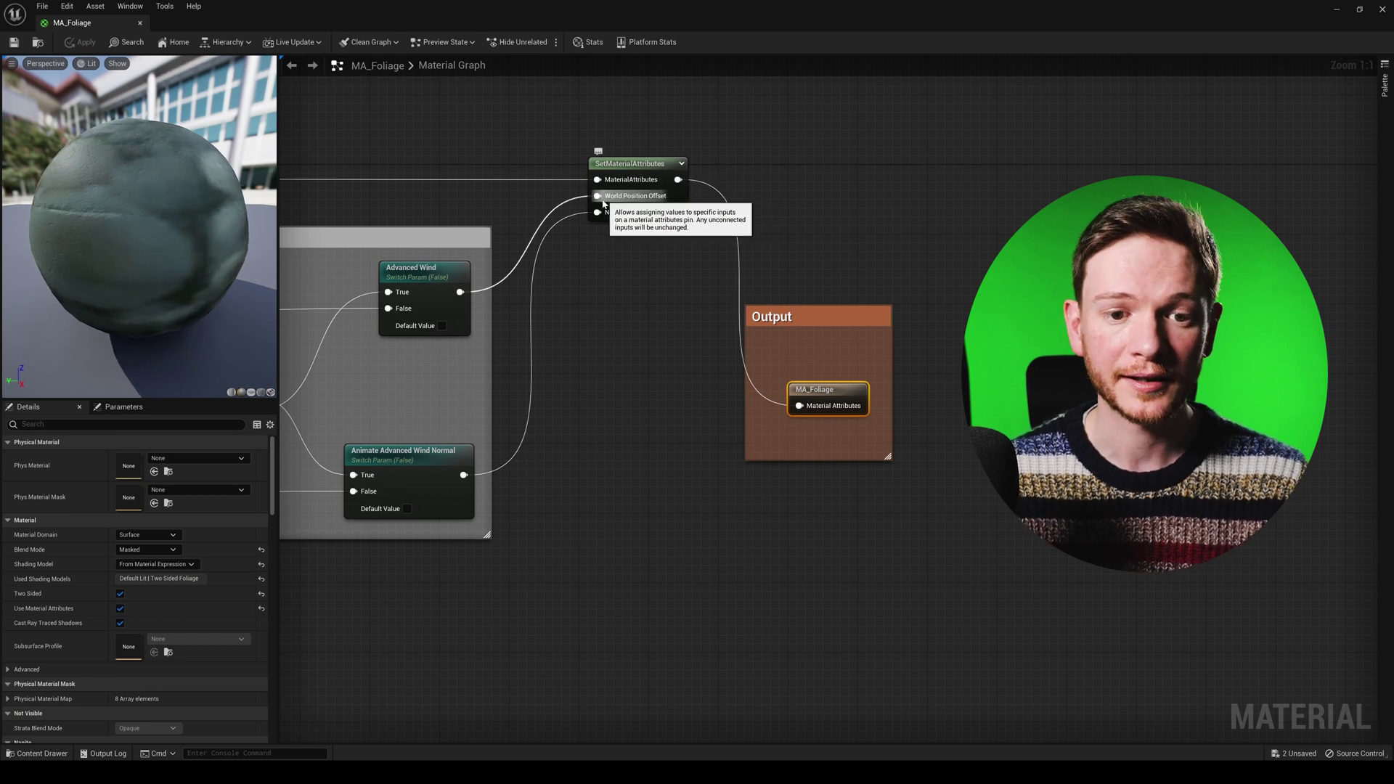
alt+click(574, 202)
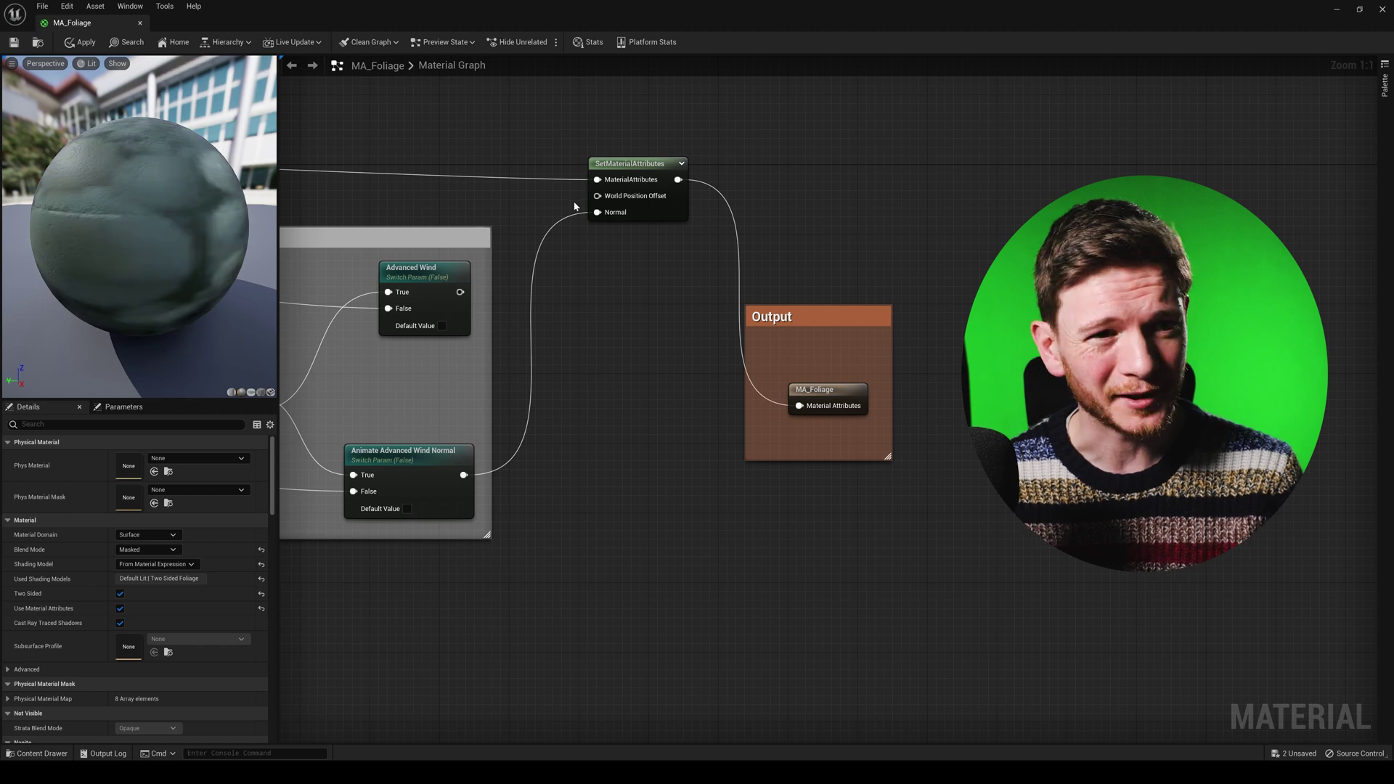
click(140, 27)
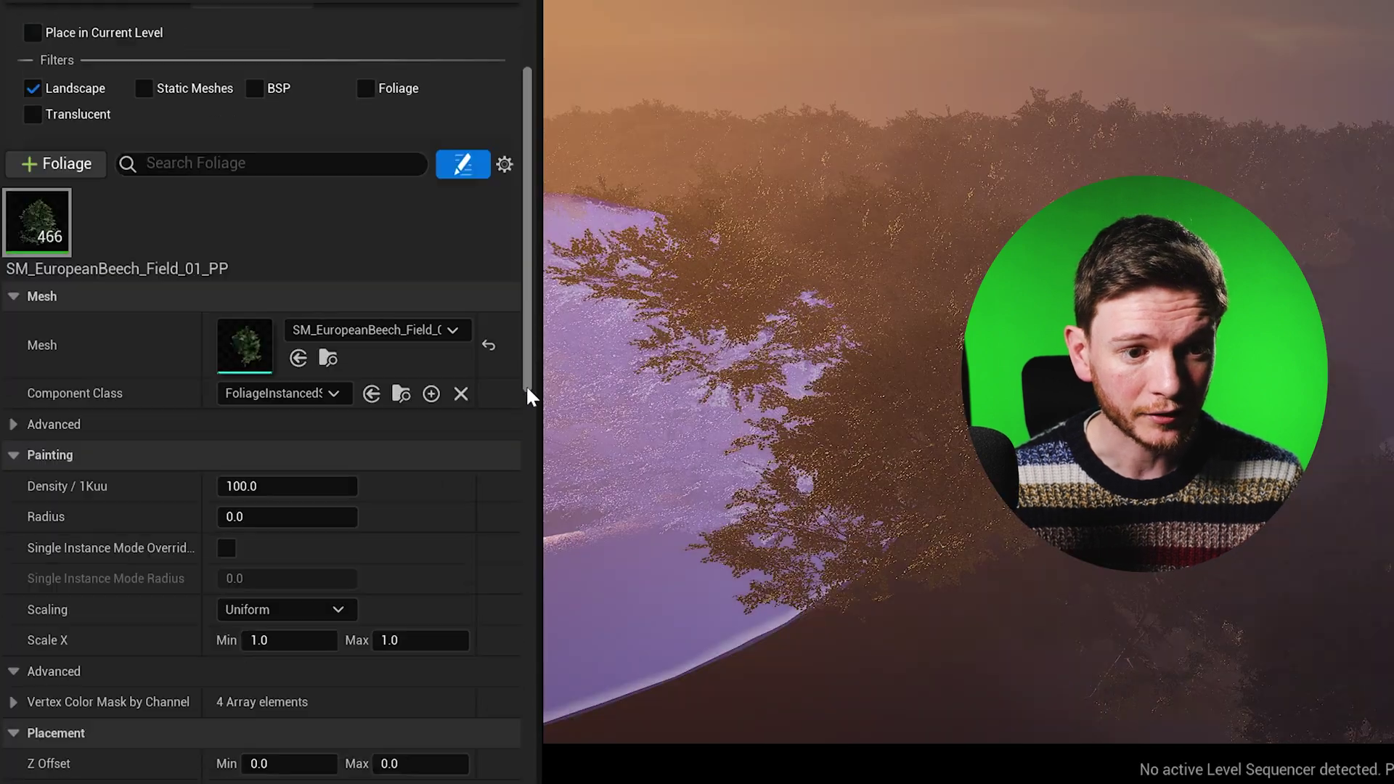
Re-enable Cast Shadow in the beech foliage type's Instance Settings
drag(526, 384, 563, 719)
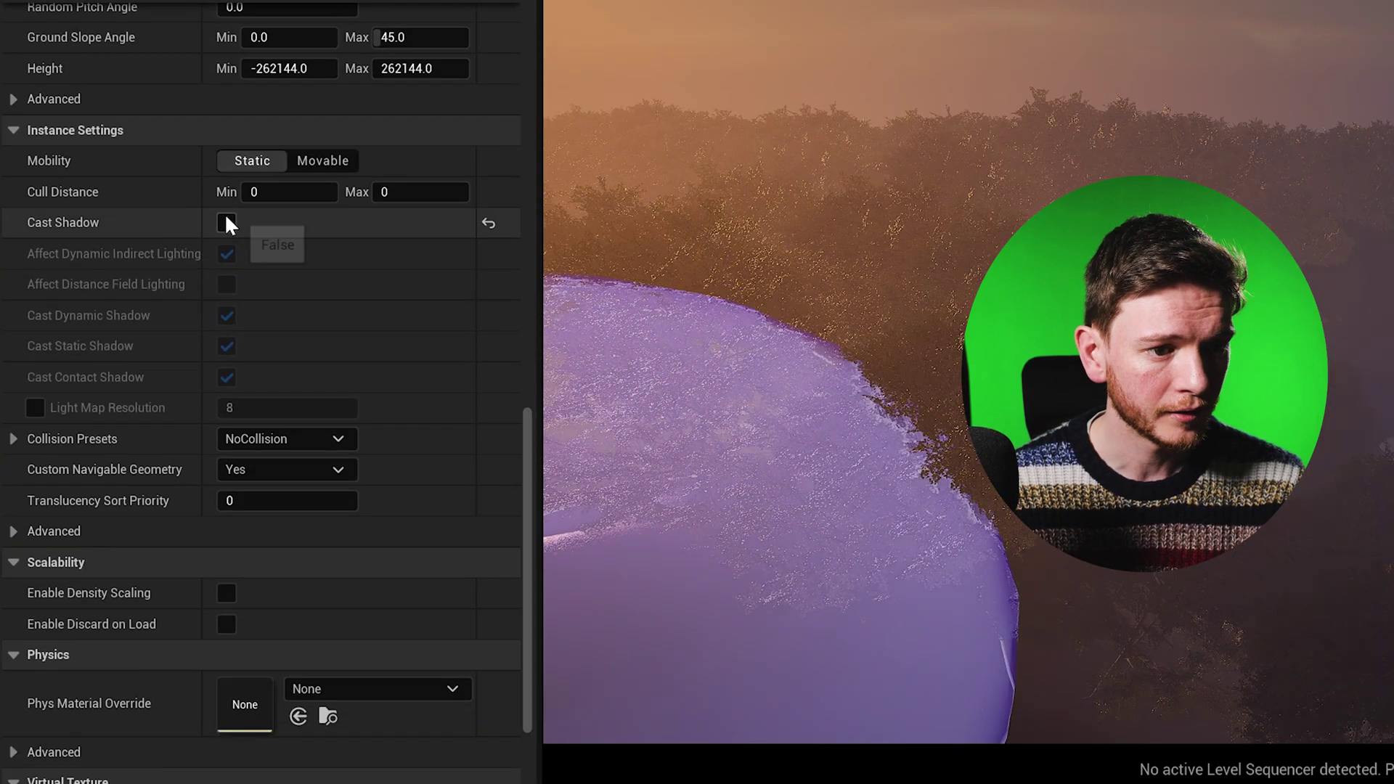
click(227, 223)
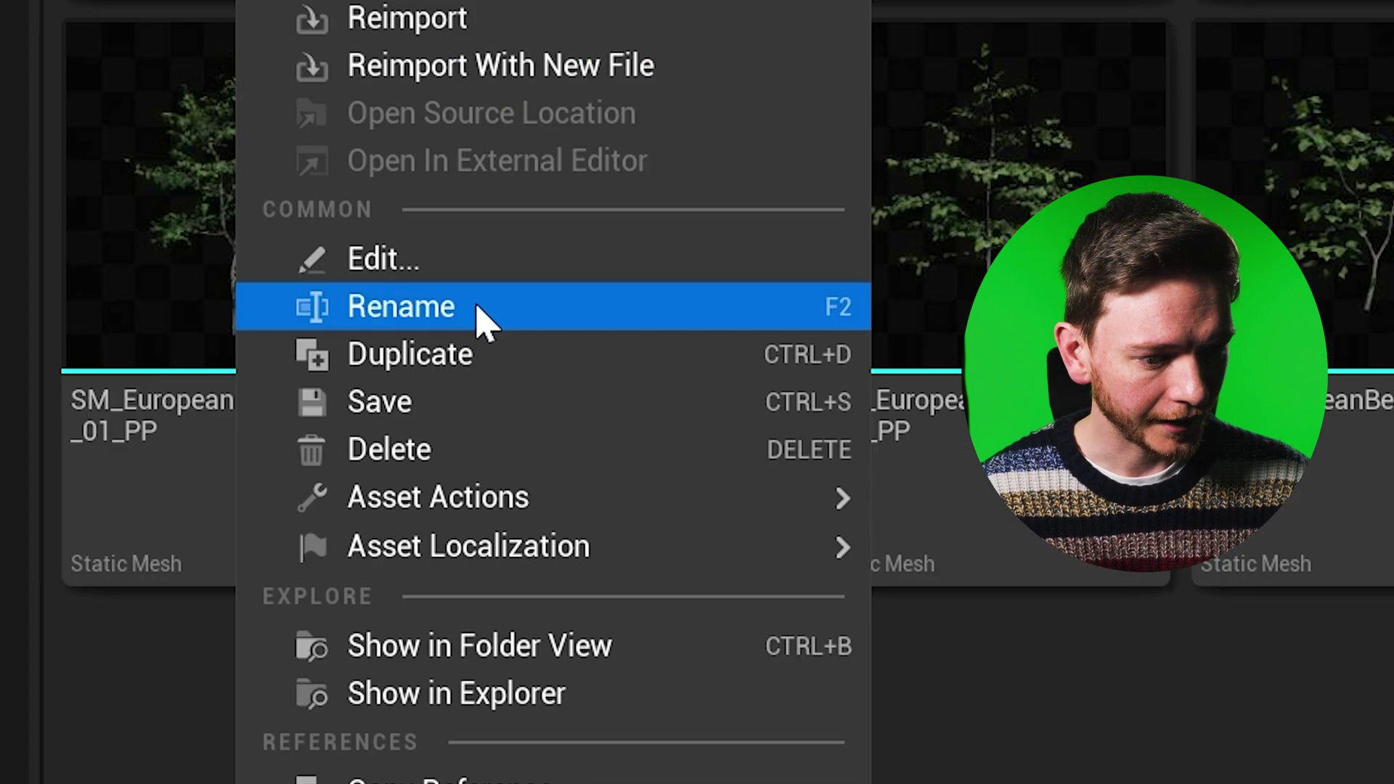
Duplicate SM_EuropeanBeech_Field_01_PP and append WPO to the copy's name
click(489, 367)
key(End)
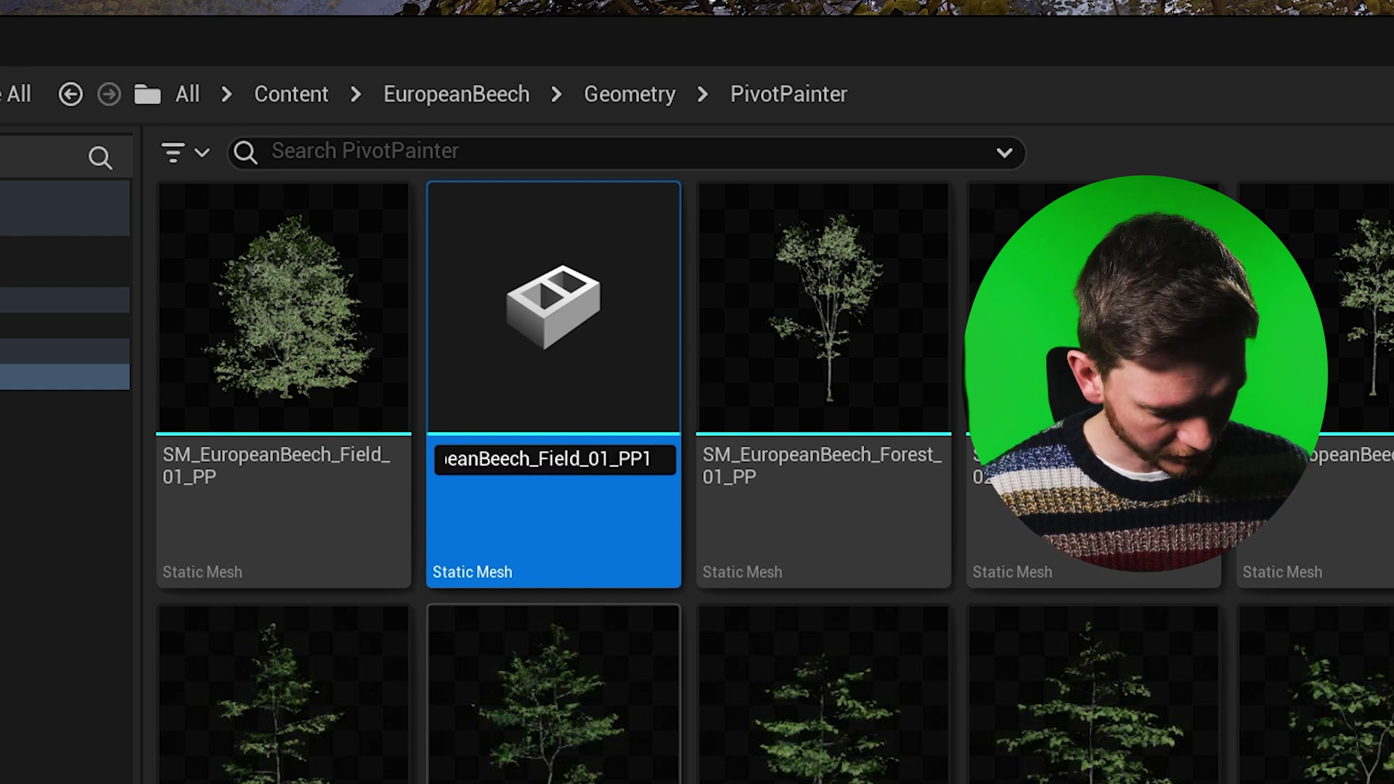
text(WPO)
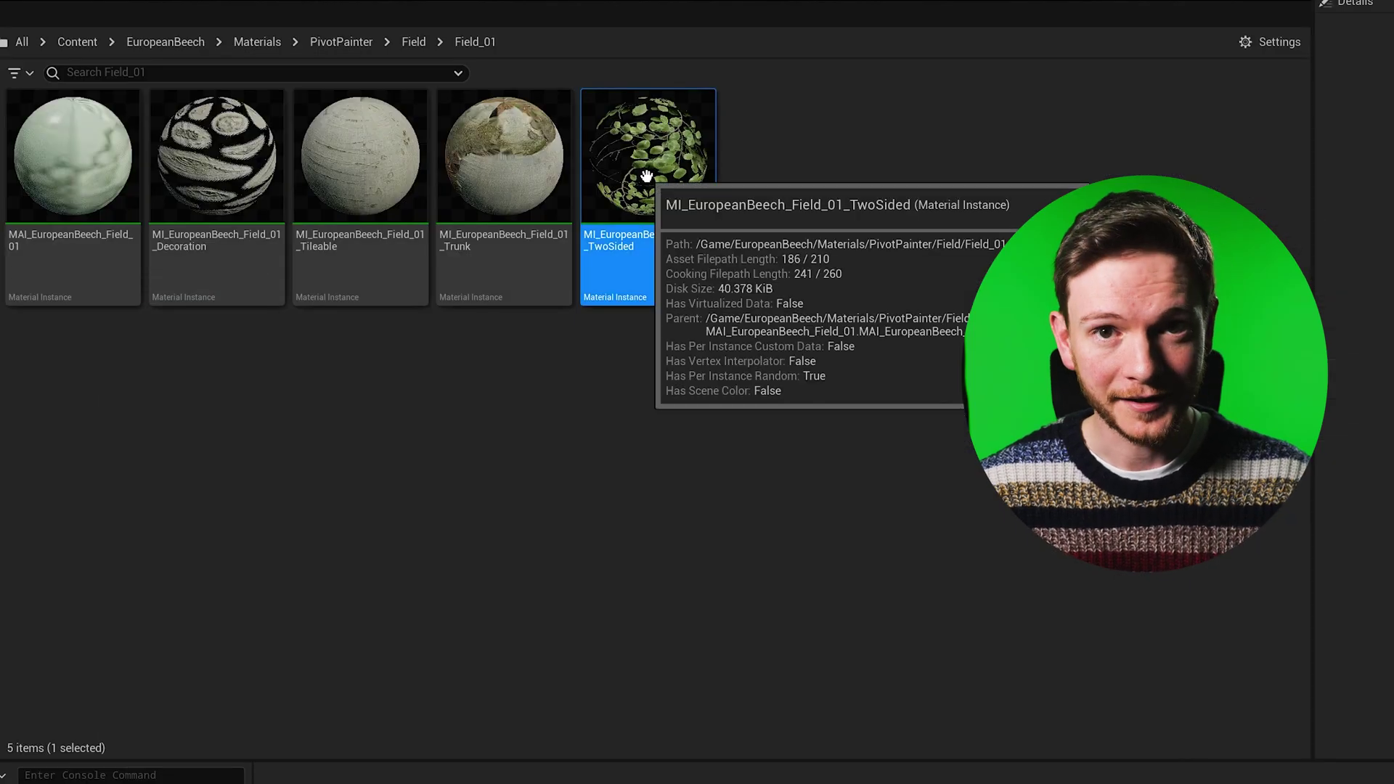
Duplicate MI_EuropeanBeech_Field_01_TwoSided as MI_EuropeanBeech_Field_01_TwoSided1WPO
right_click(648, 177)
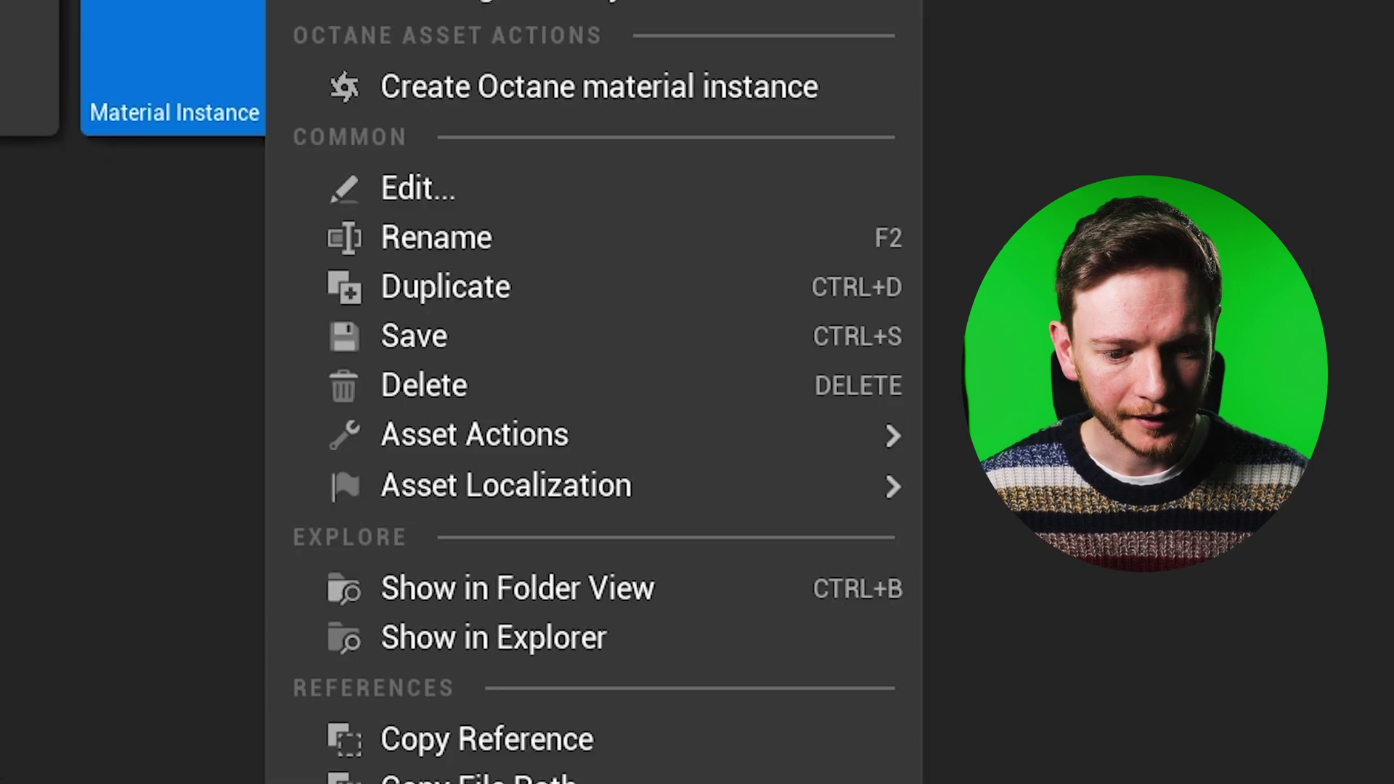
click(420, 294)
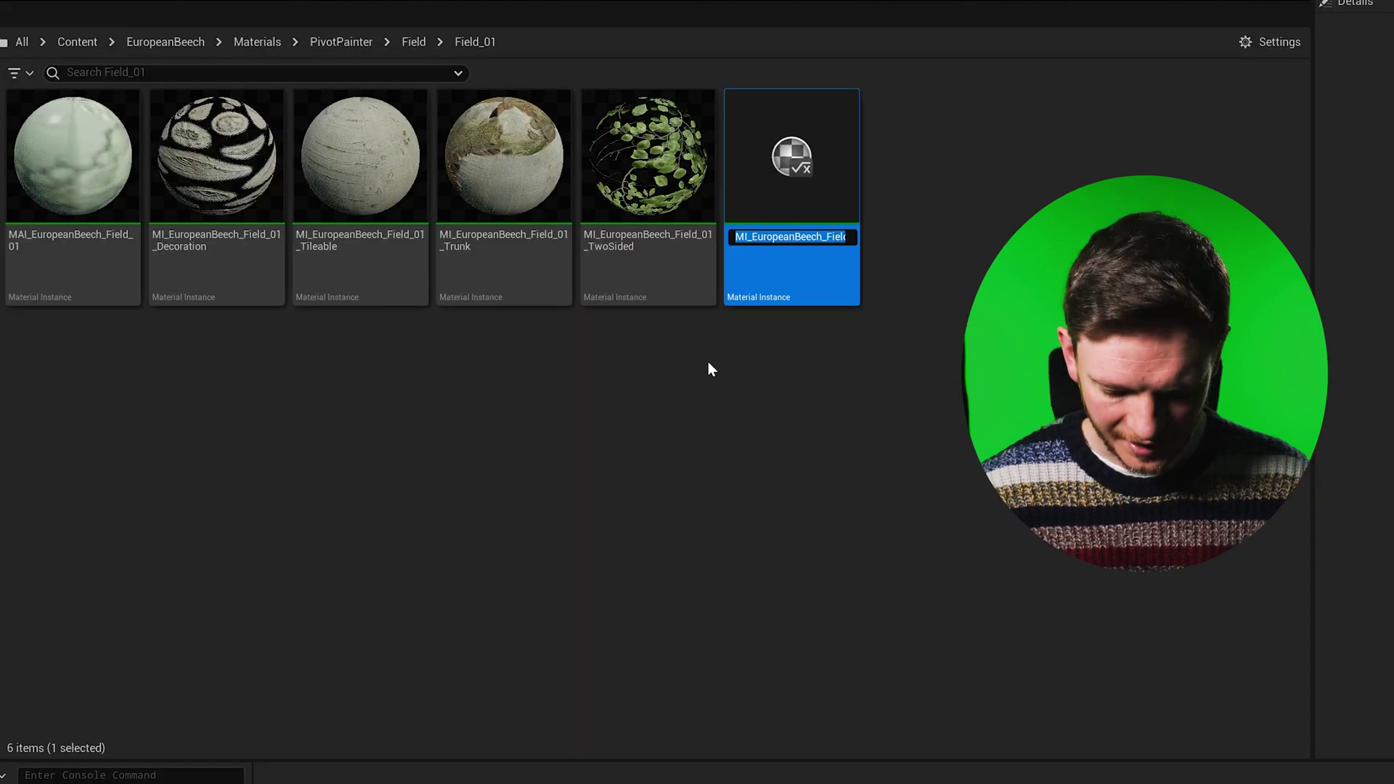
key(End)
text(WPO)
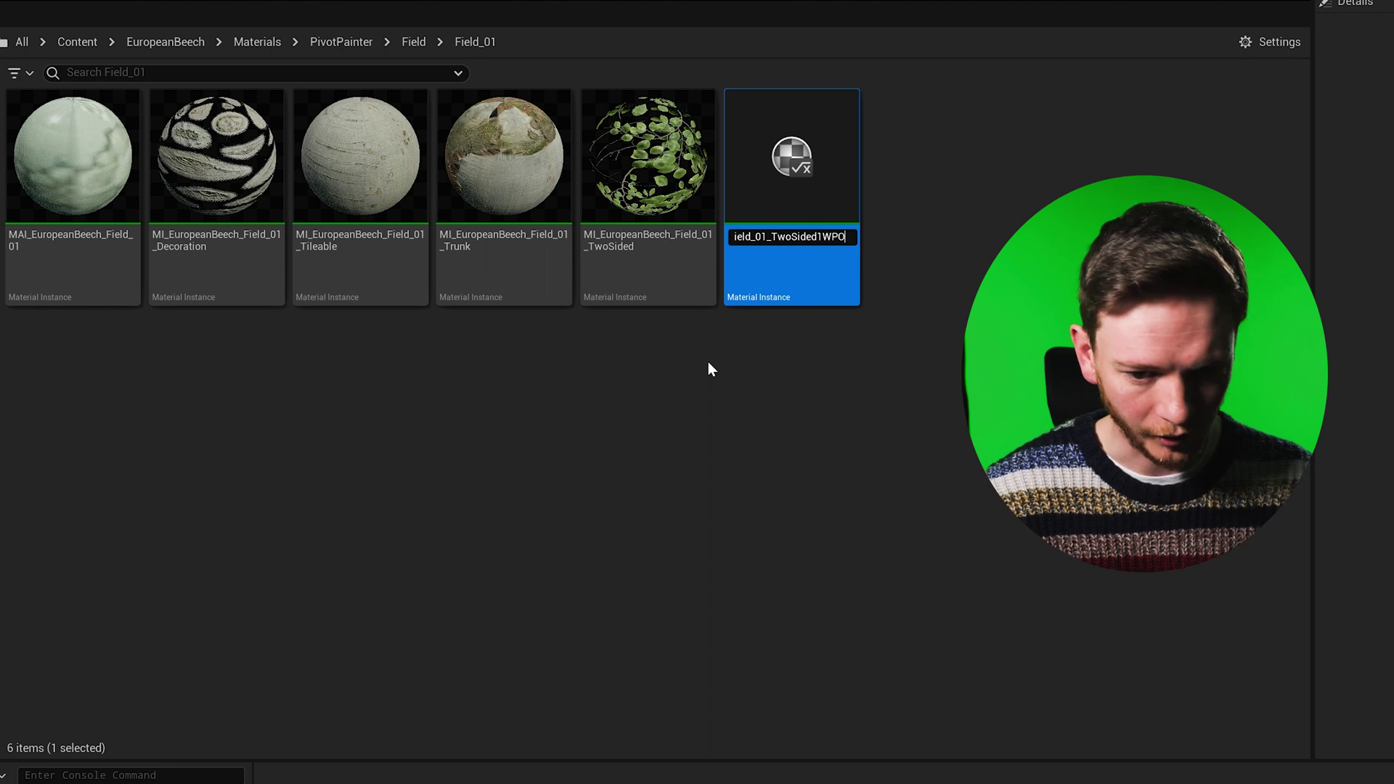
key(Return)
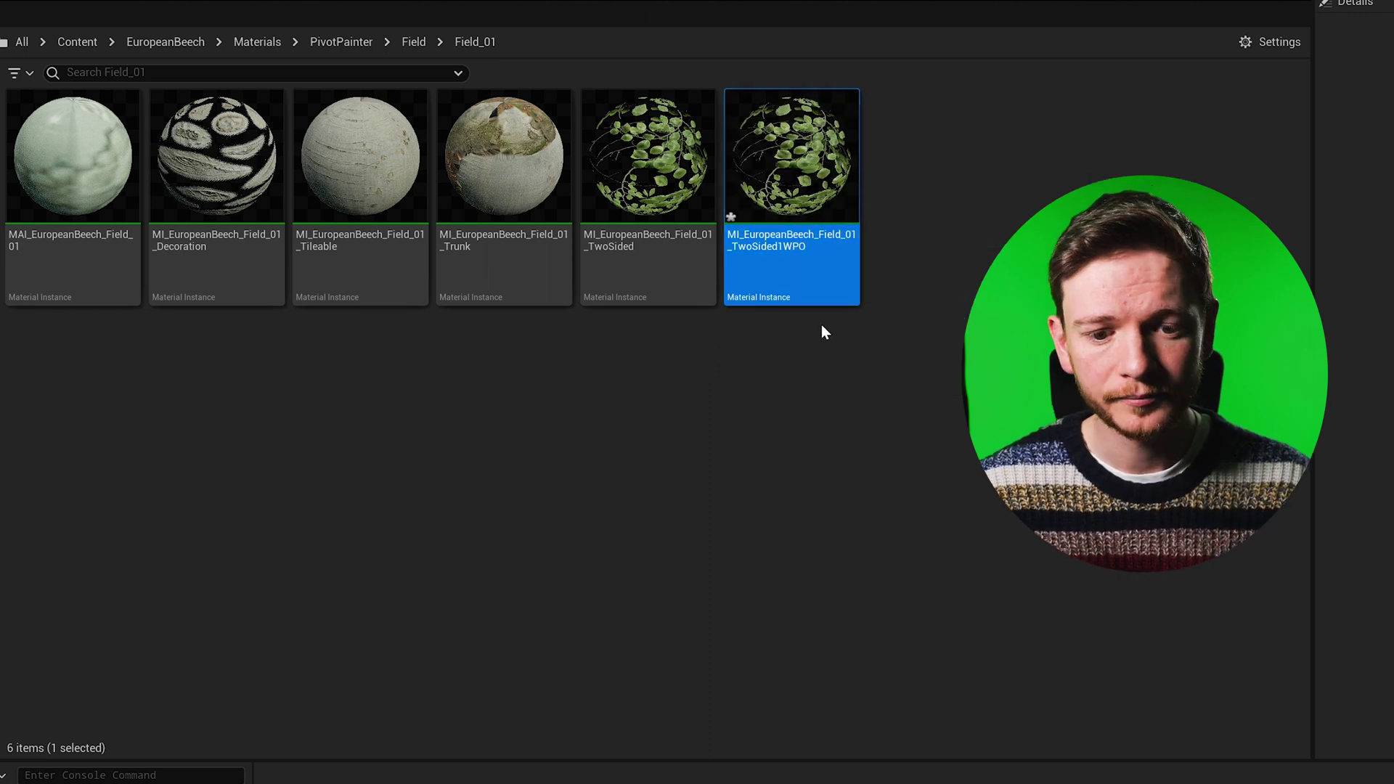
Open the TwoSided1WPO material instance and view its Parent setting
double_click(822, 294)
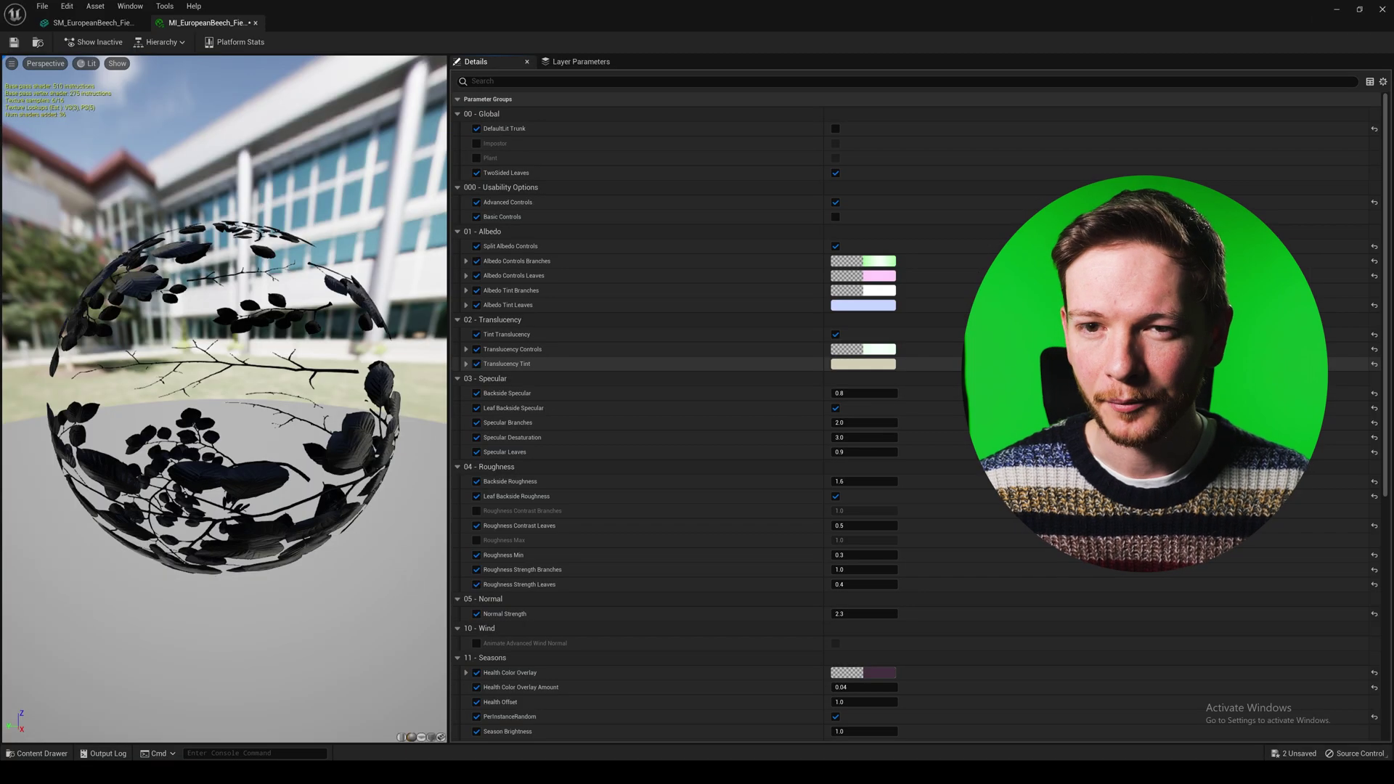
scroll(1384, 170, down, 5)
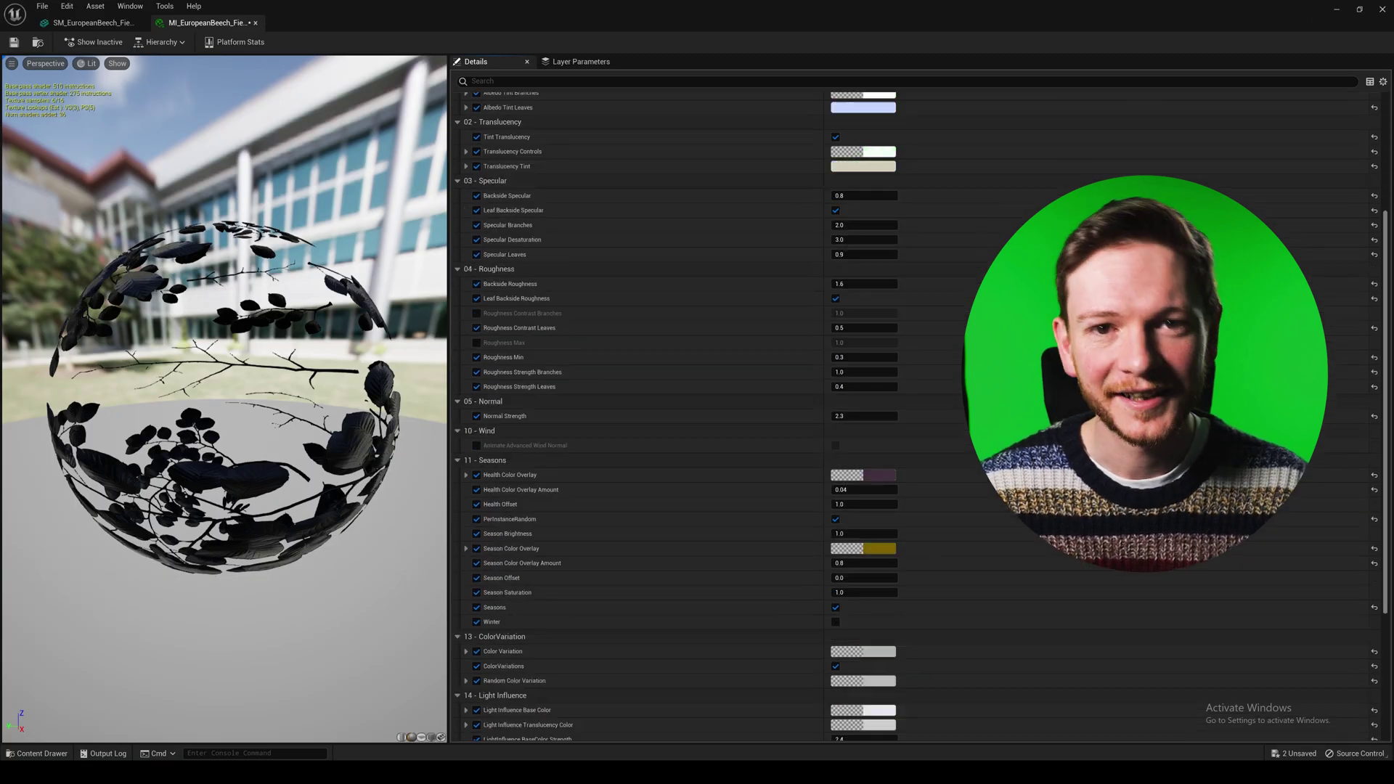
scroll(1383, 650, down, 5)
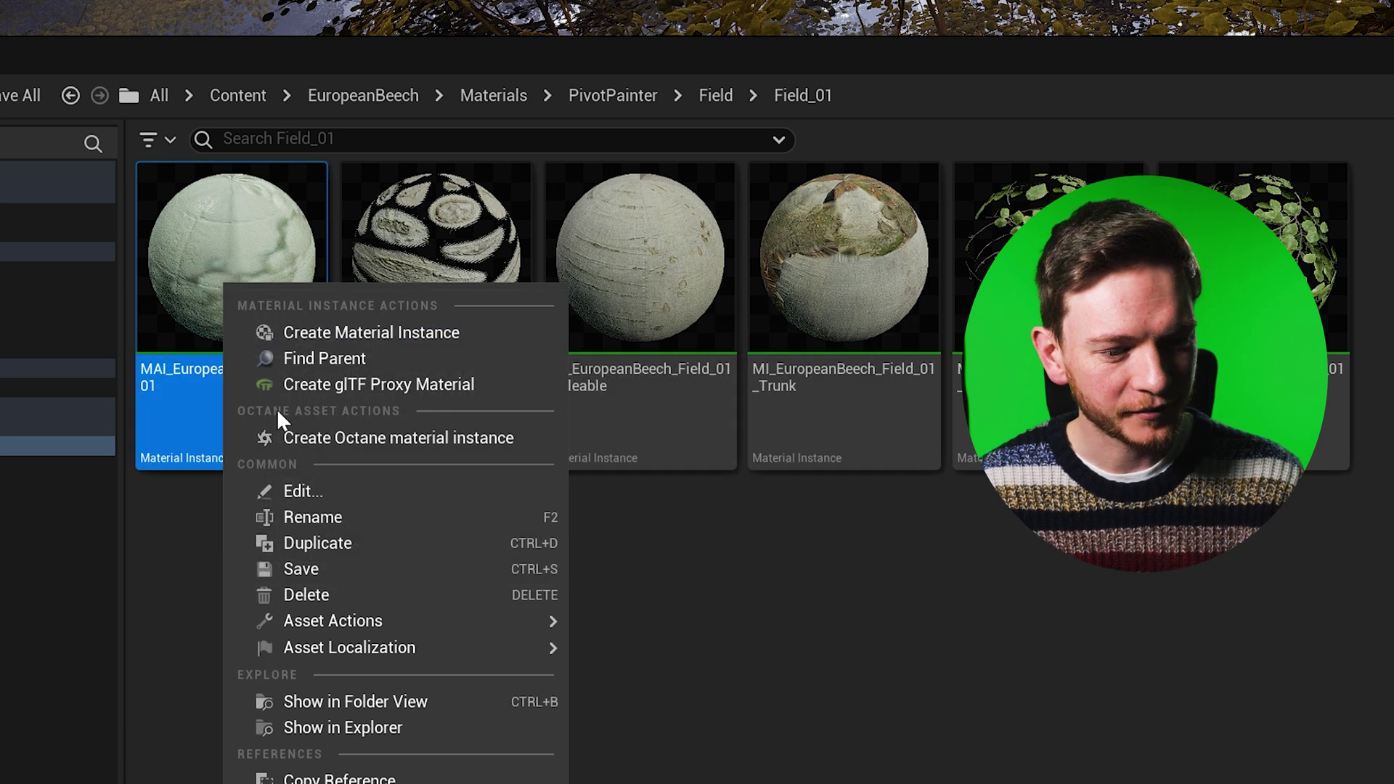
Duplicate the parent material instance as MAI_EuropeanBeech_Field_02WPO
click(321, 544)
key(End)
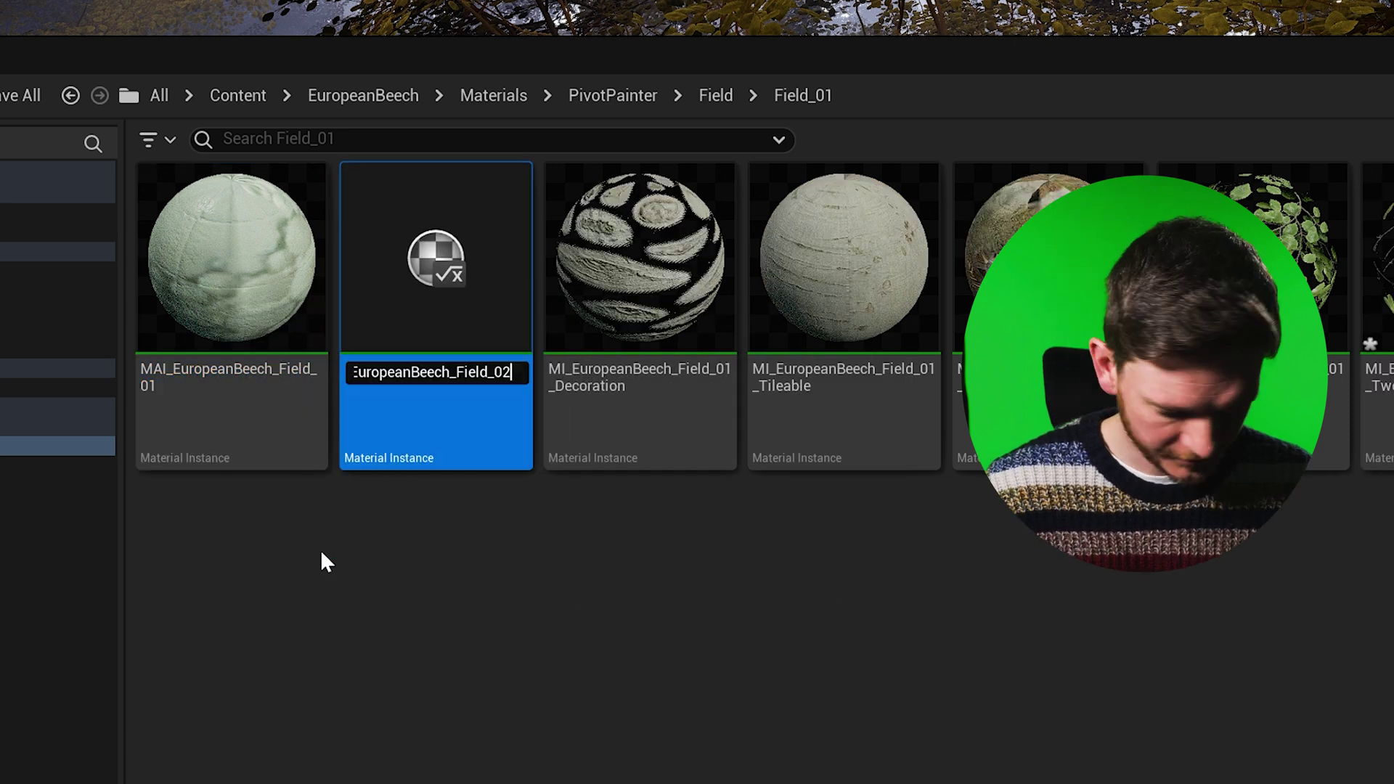
text(WPO)
key(Return)
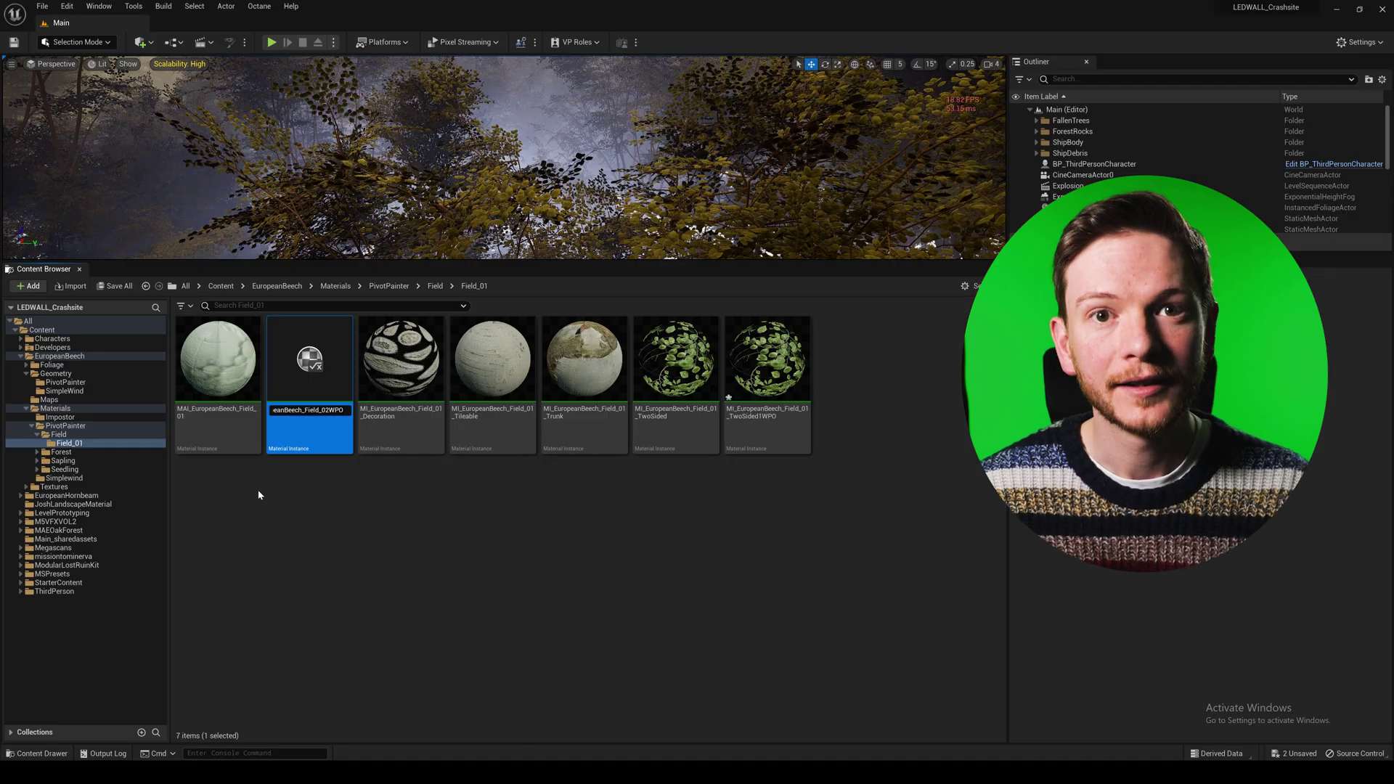
key(Return)
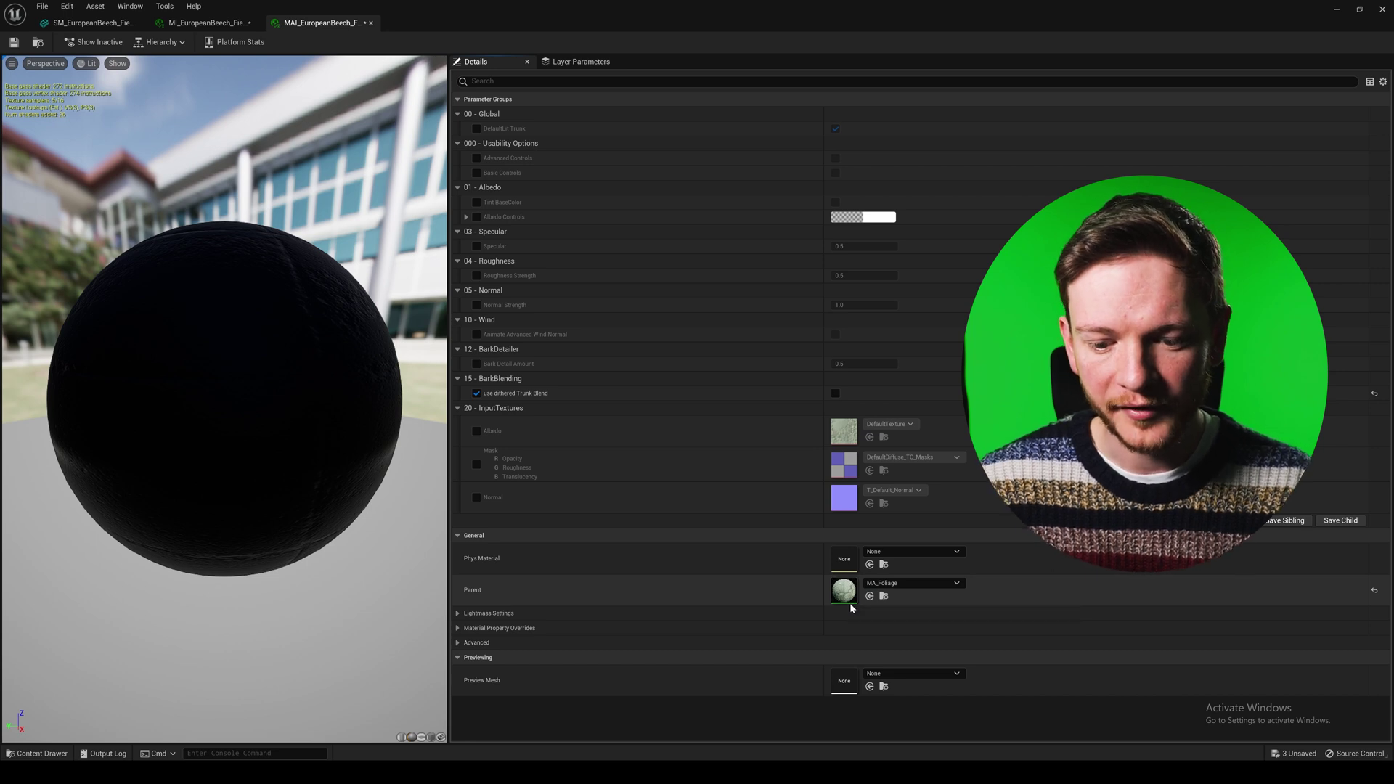
click(1336, 9)
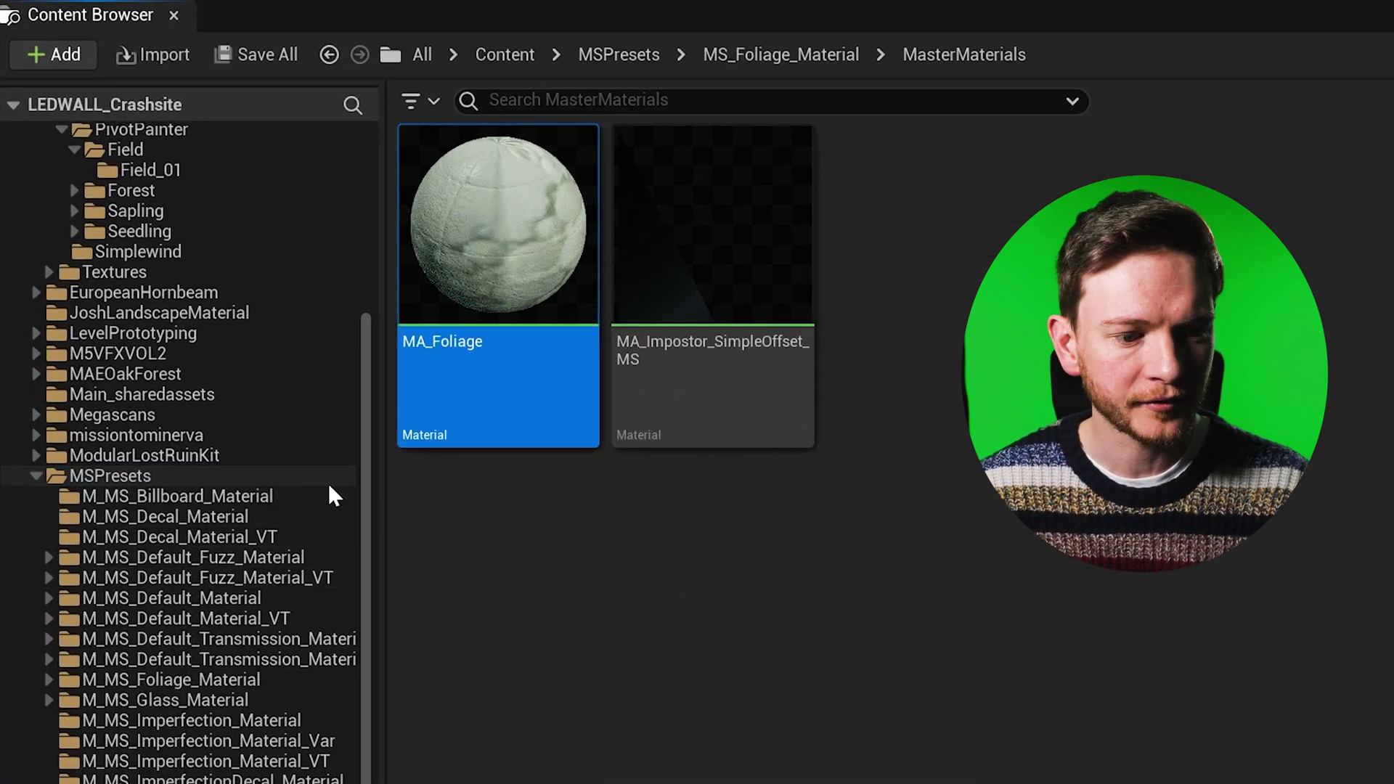
Duplicate MA_Foliage as MA_Foliage1WPO and open the copy in the material editor
right_click(478, 421)
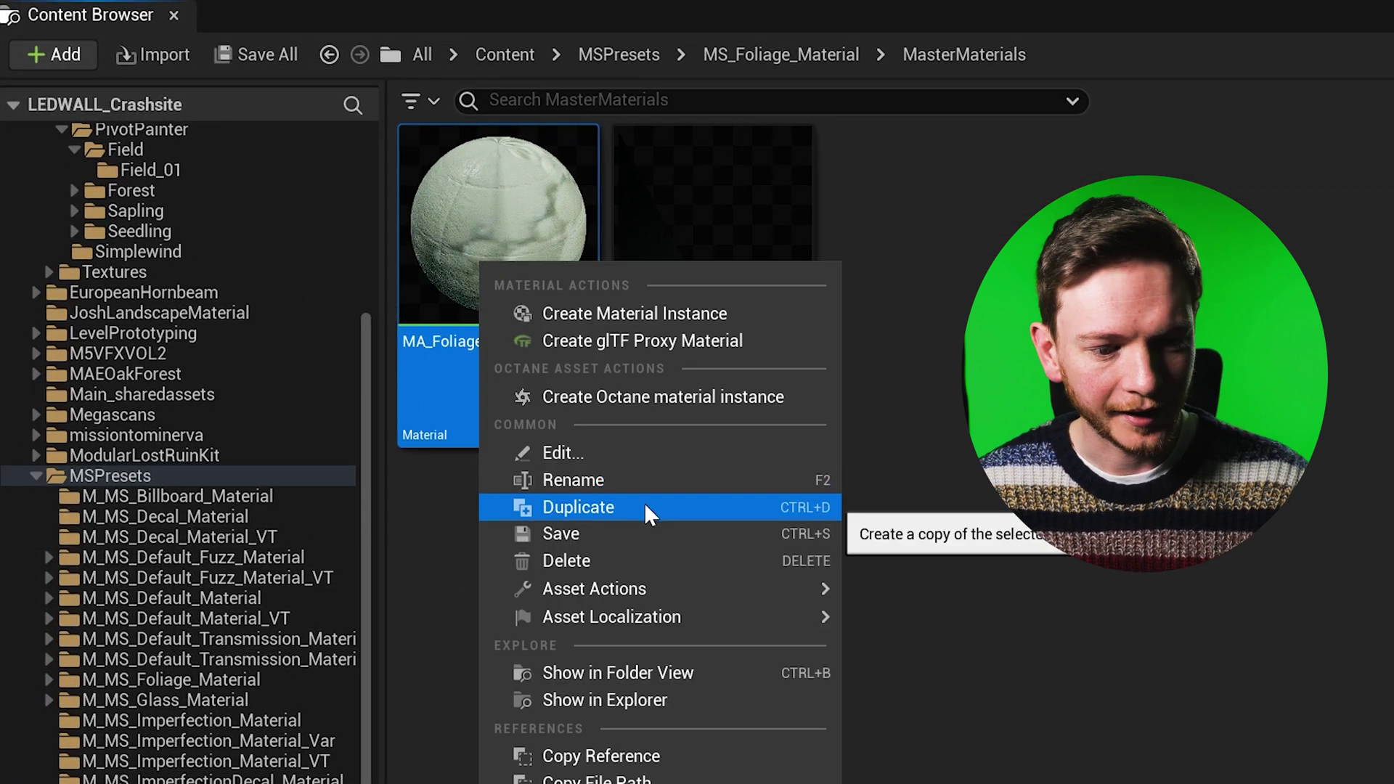
click(648, 510)
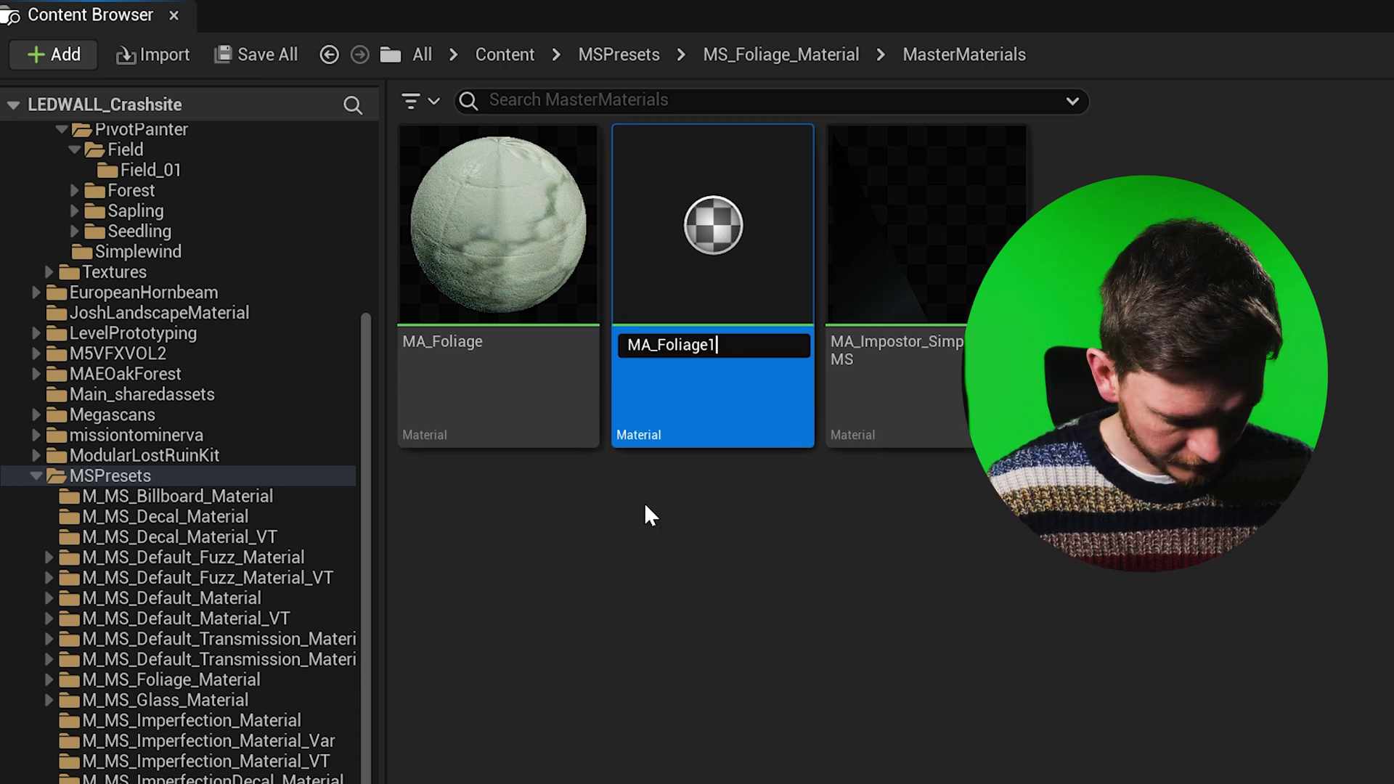
key(Return)
click(698, 553)
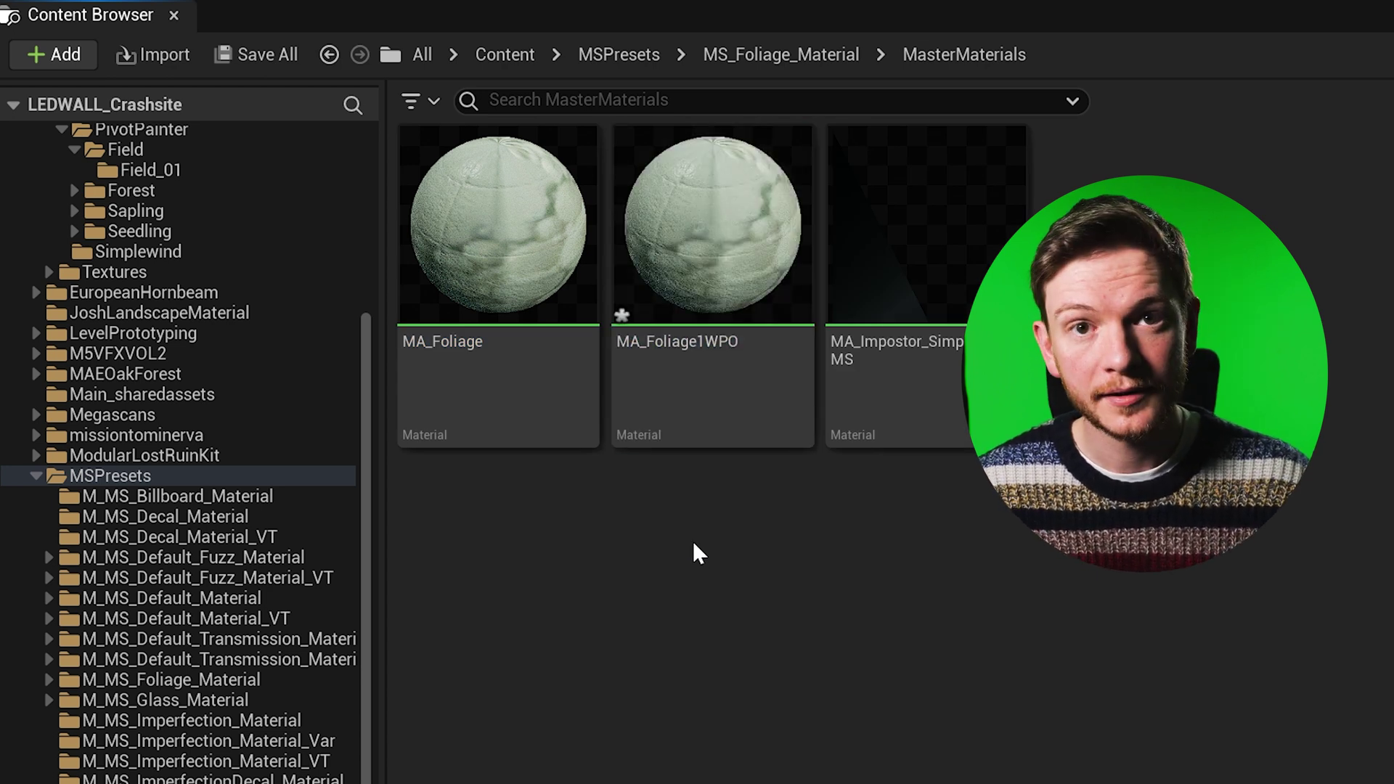
double_click(648, 376)
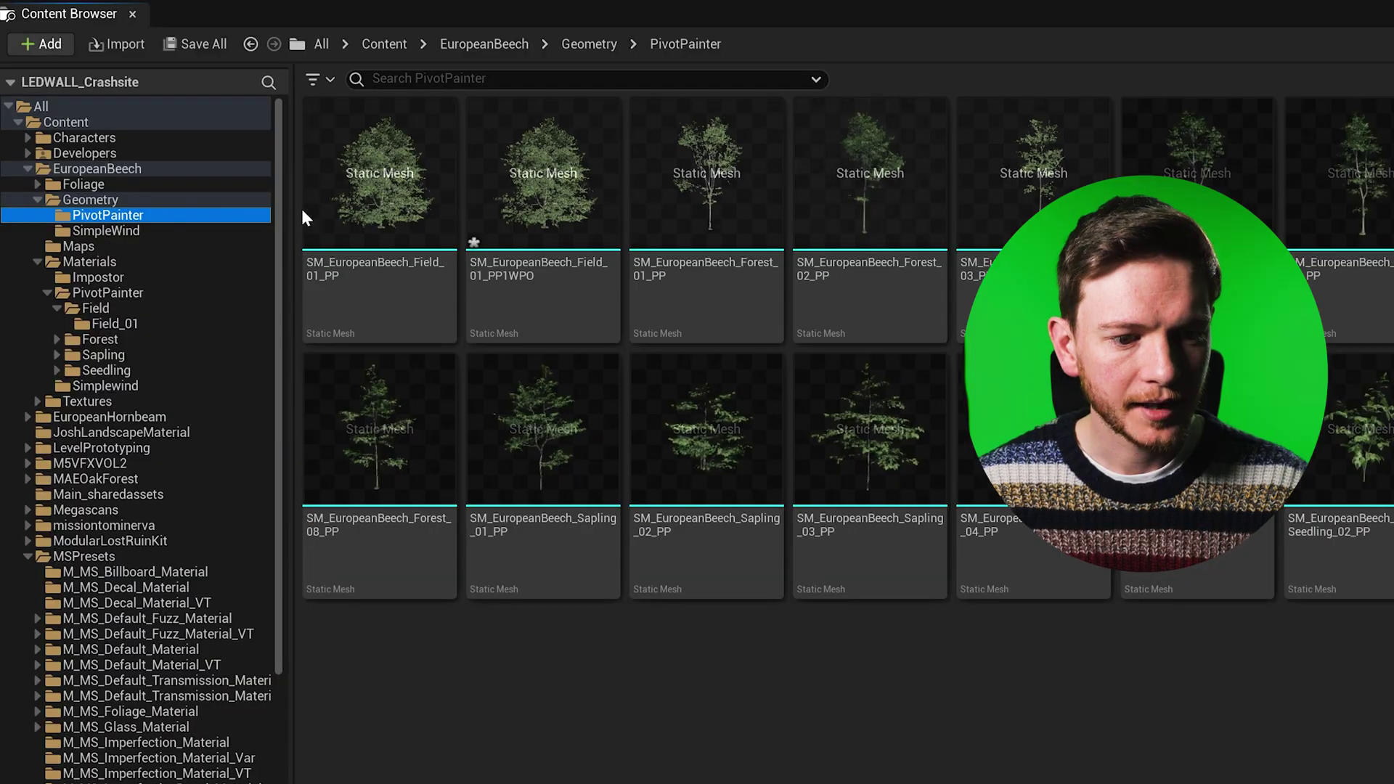
Set Element 0 of SM_EuropeanBeech_Field_01_PP1WPO to MI_EuropeanBeech_Field_01_TwoSided1WPO
click(577, 309)
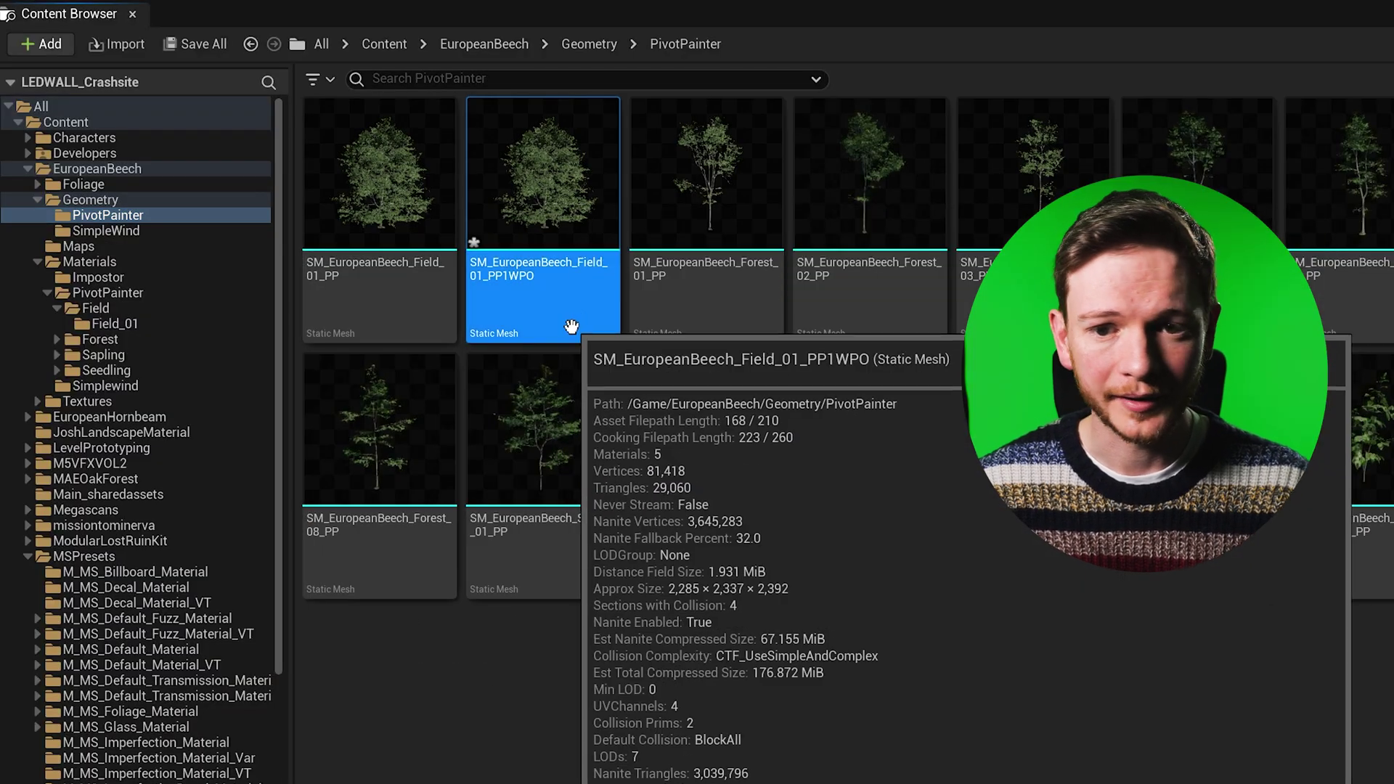
double_click(578, 309)
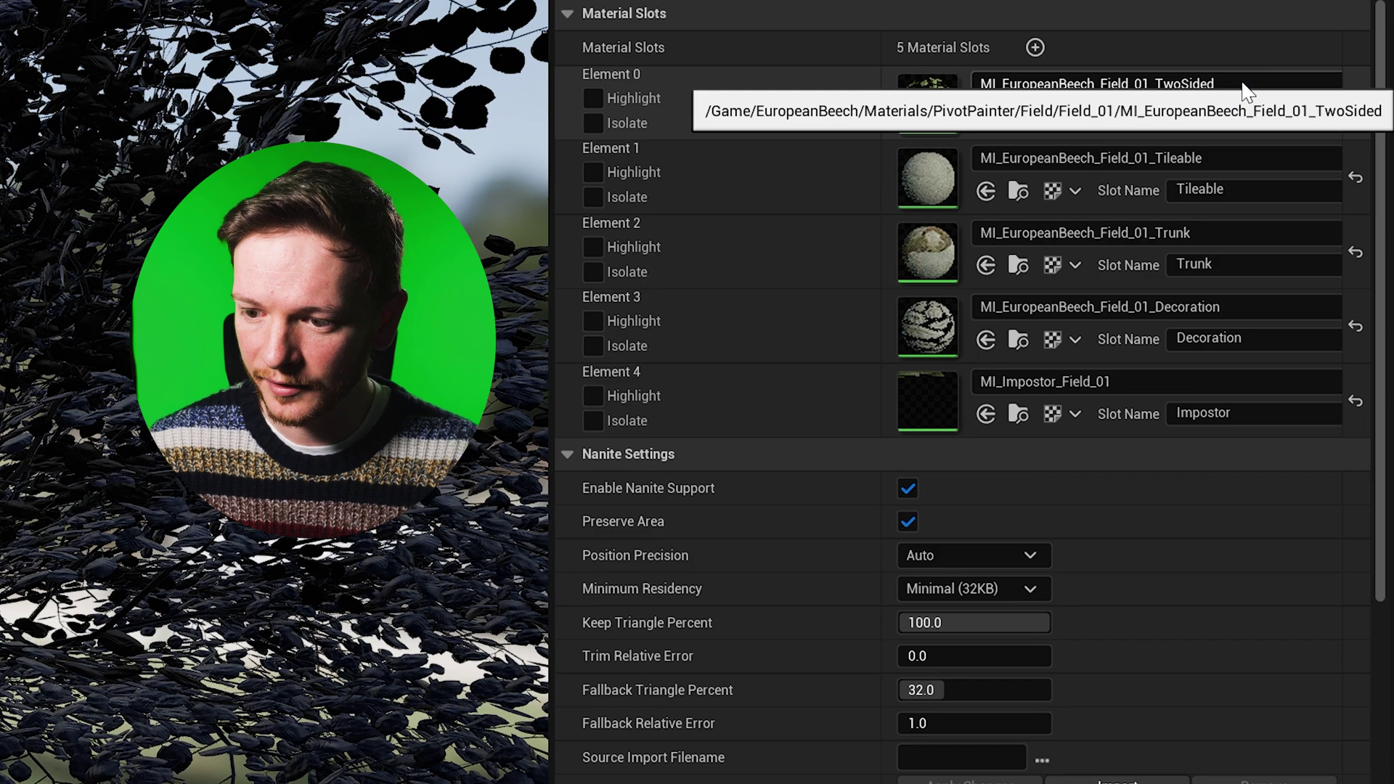
click(1242, 85)
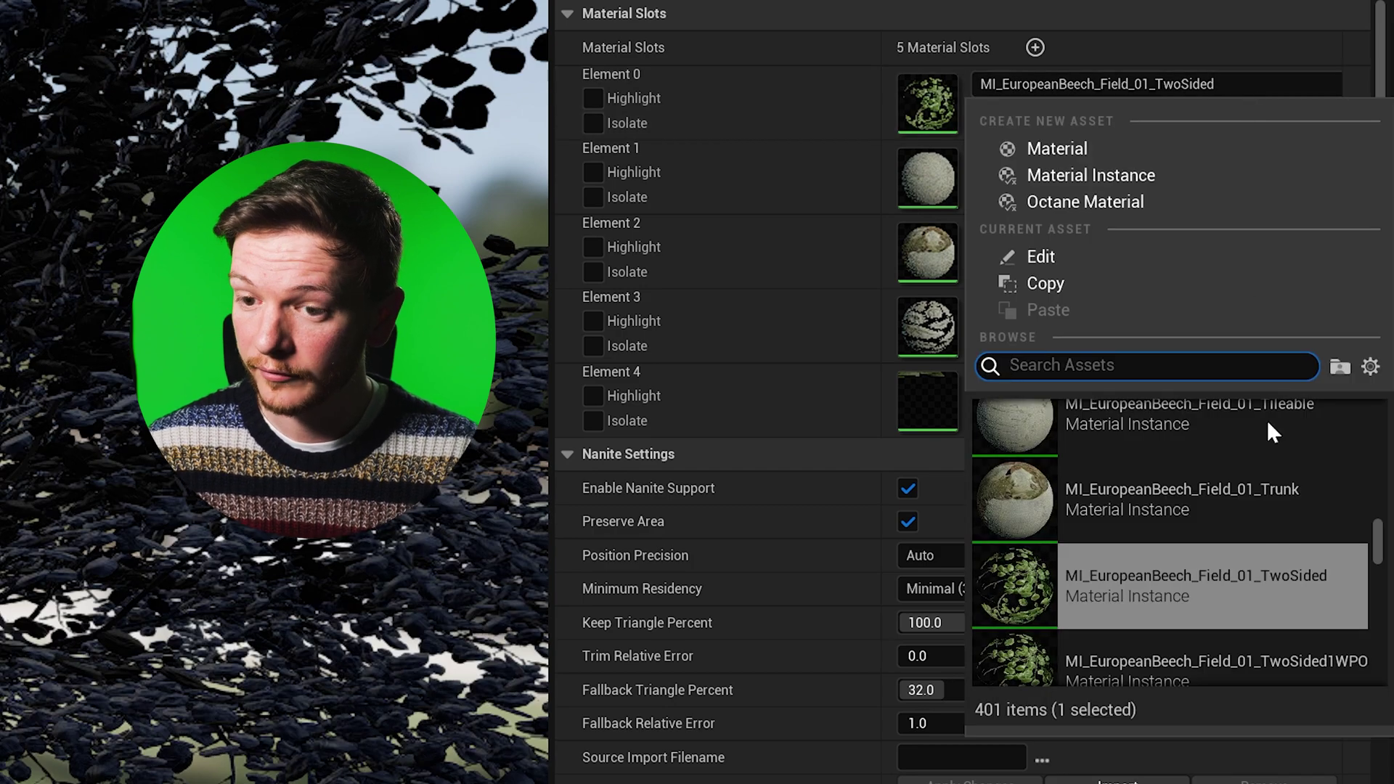
scroll(1280, 647, down, 1)
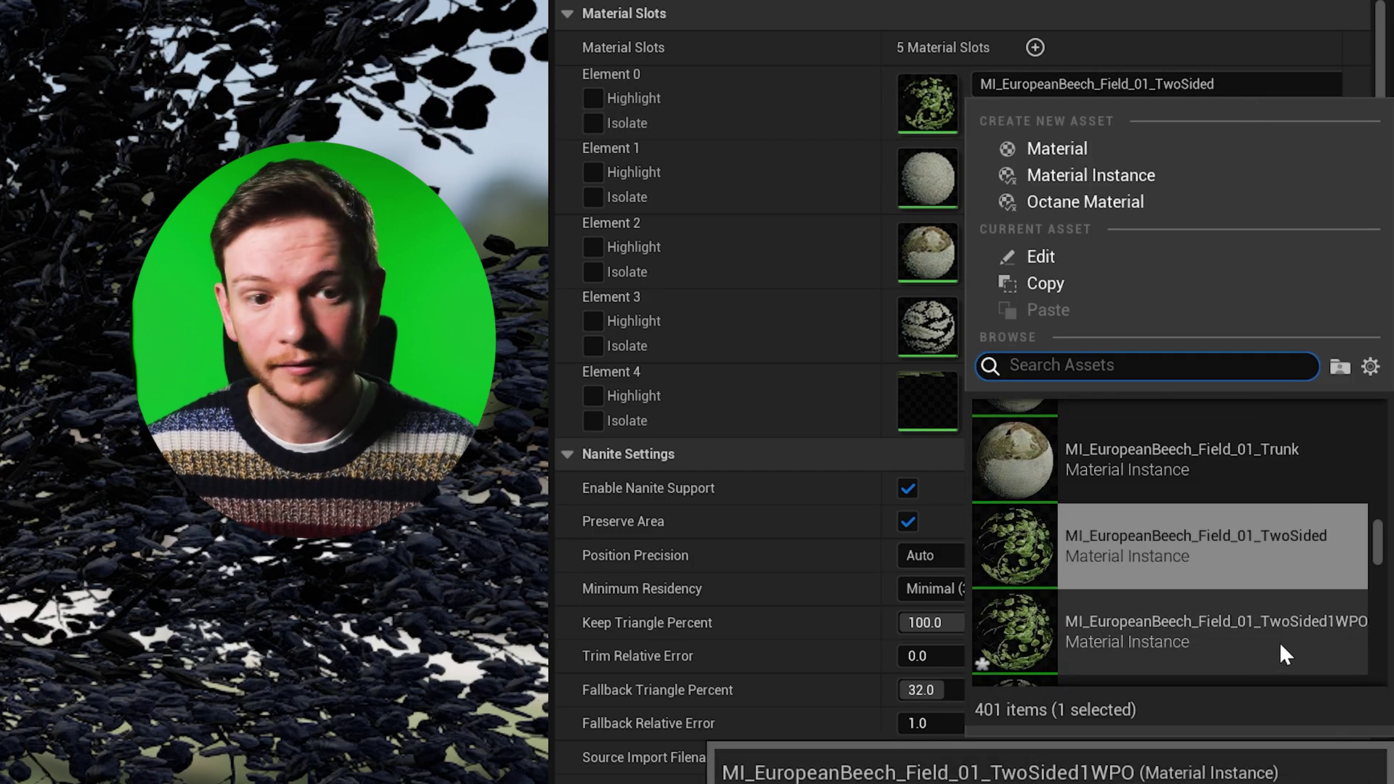
click(1280, 642)
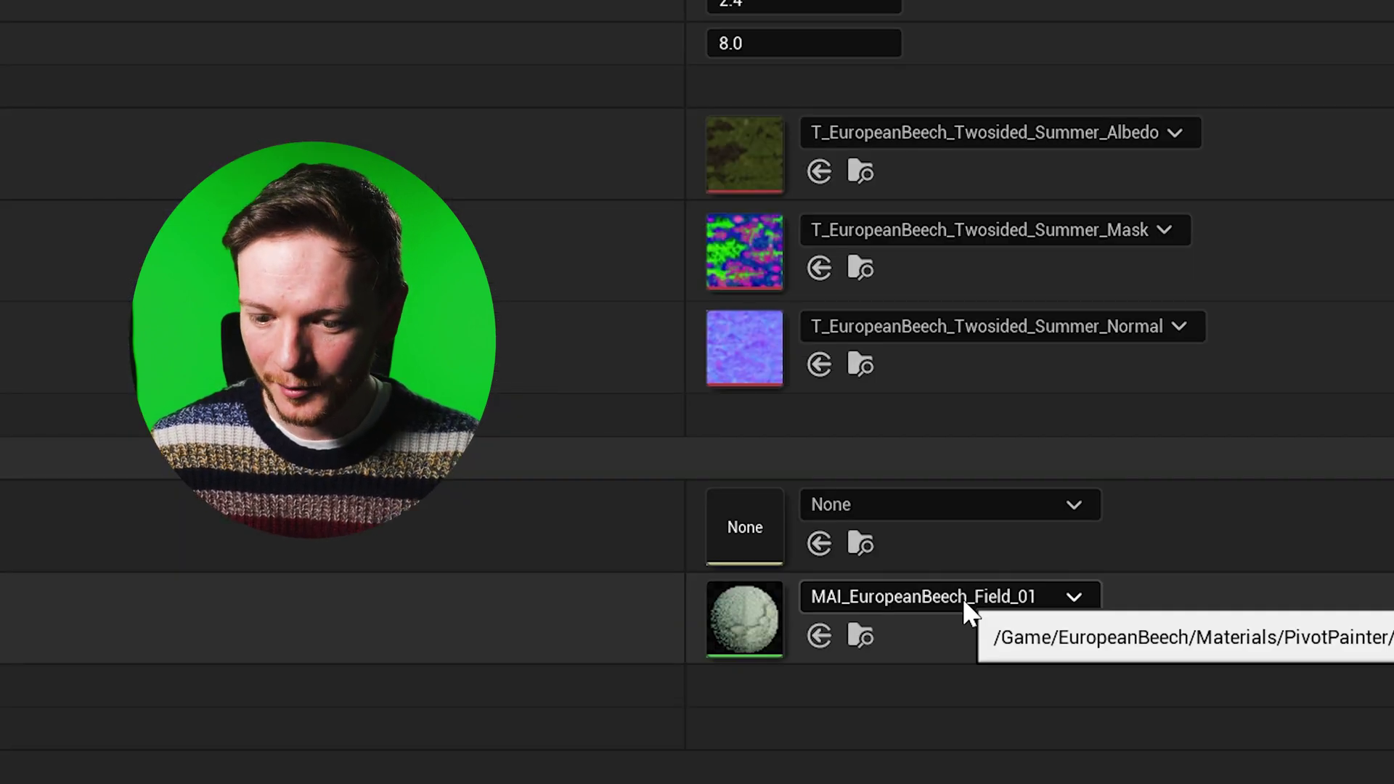
Parent TwoSided1WPO to MAI_EuropeanBeech_Field_02WPO, and that instance to MA_Foliage1WPO
click(963, 596)
click(1058, 501)
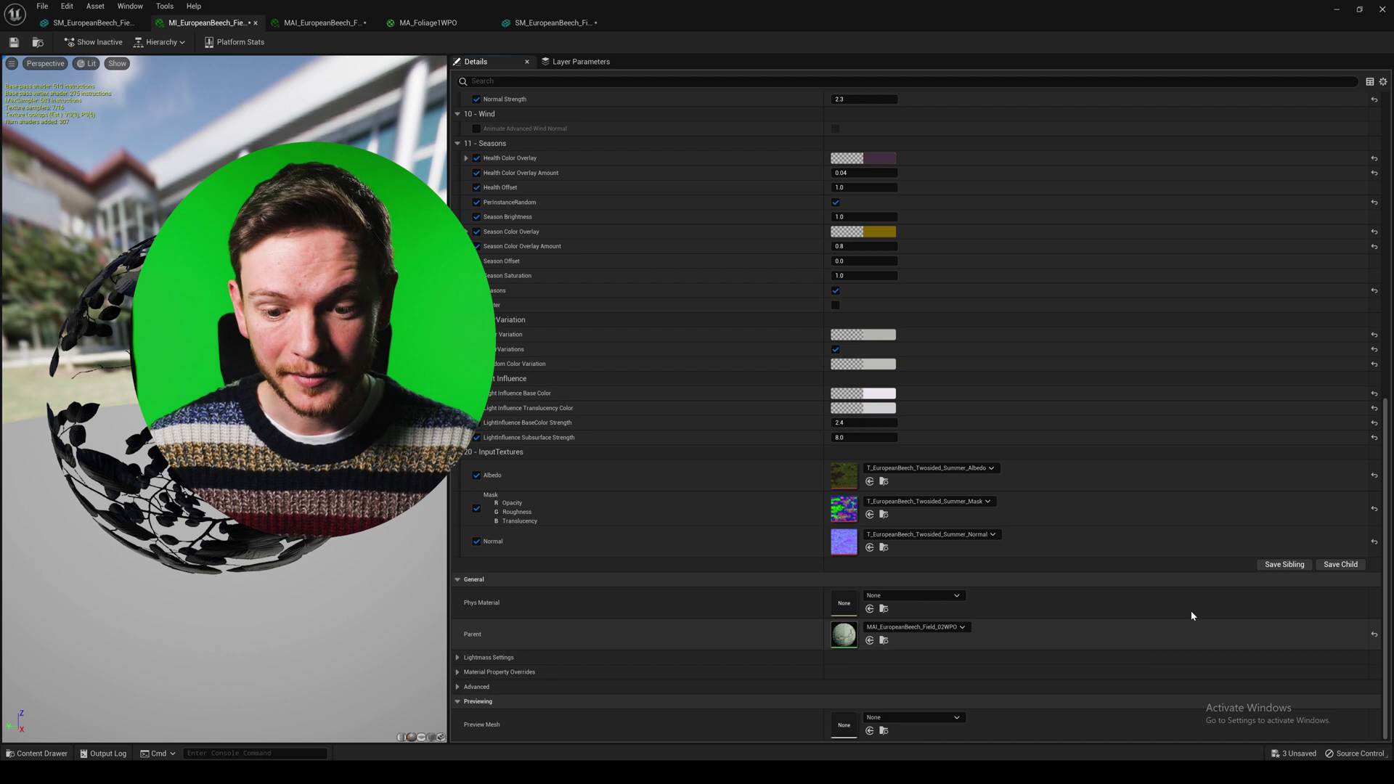
key(ctrl+z)
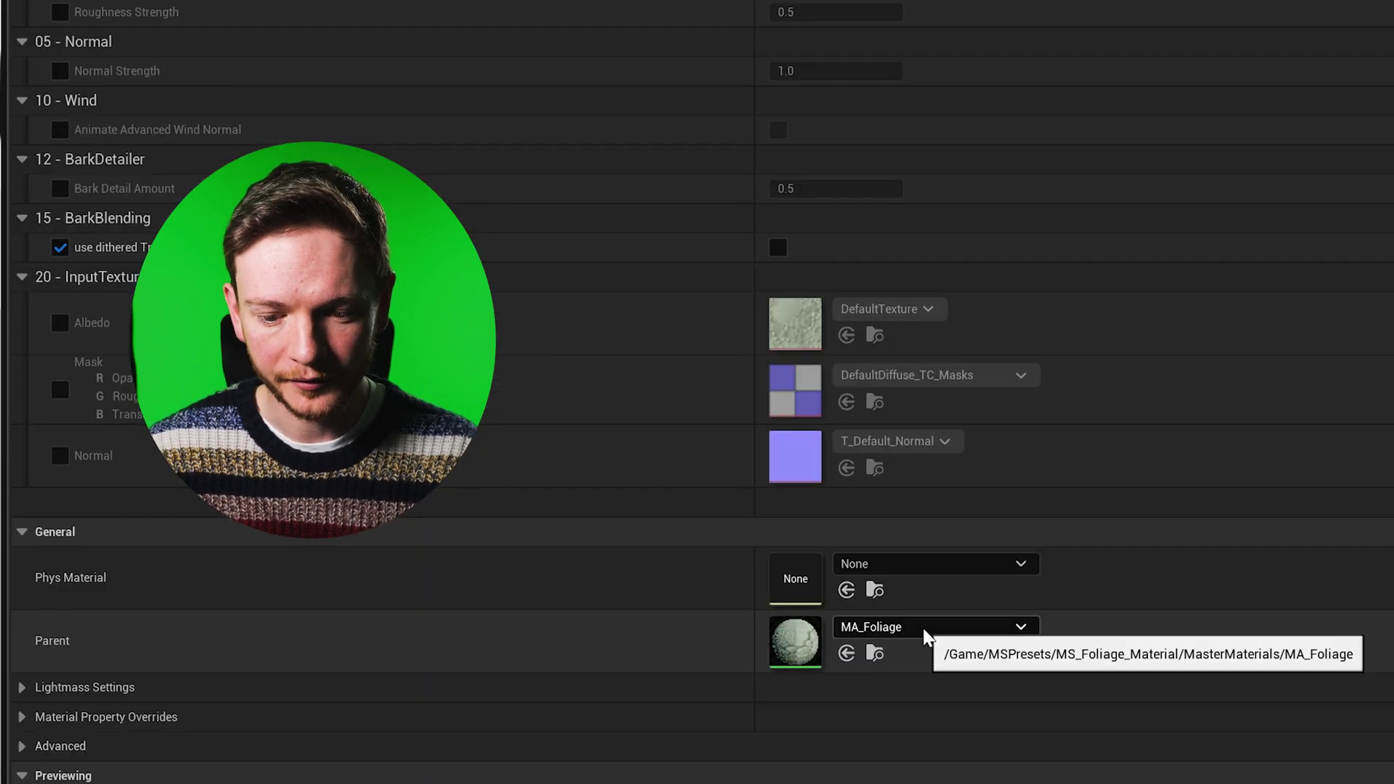
click(926, 632)
click(1046, 551)
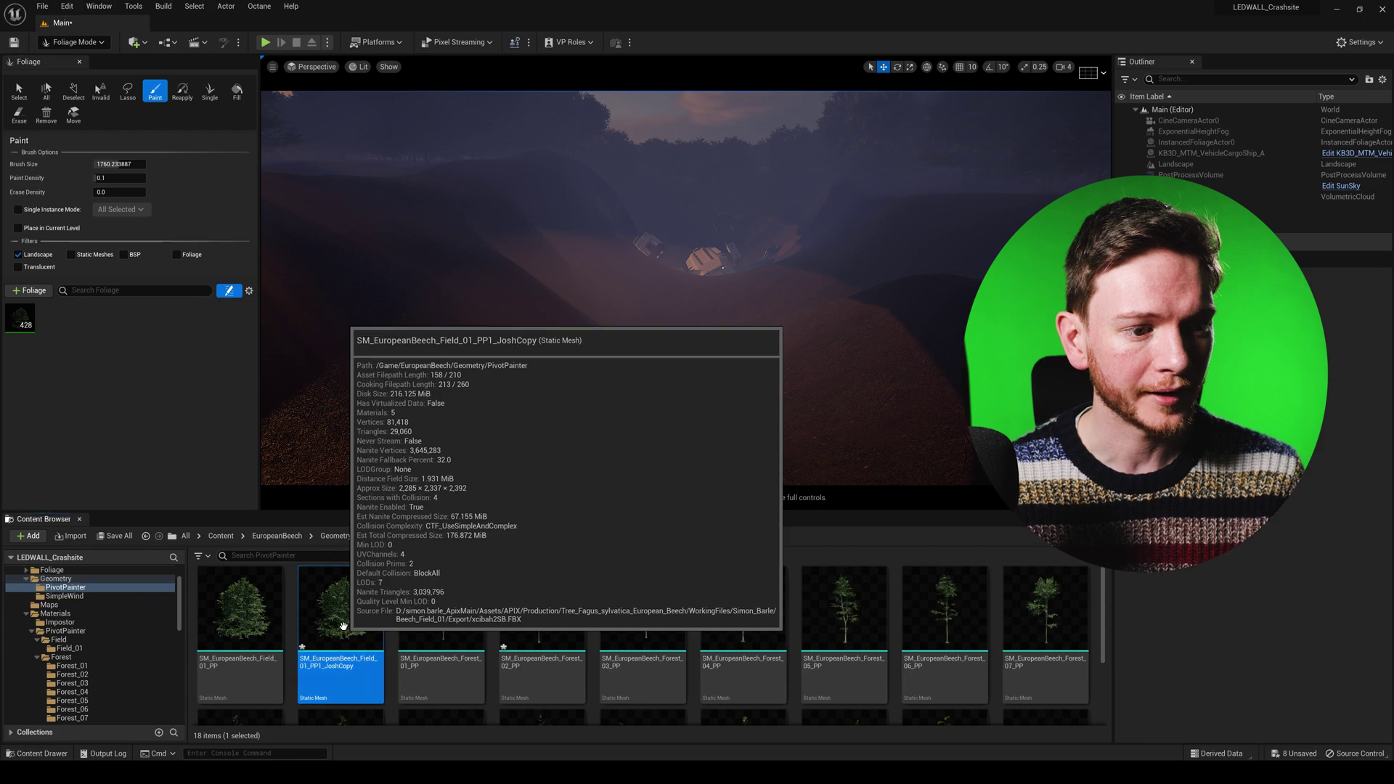
Add the copied European Beech mesh to the foliage list, enable it, and lower brush size to about 1673
drag(343, 626, 116, 363)
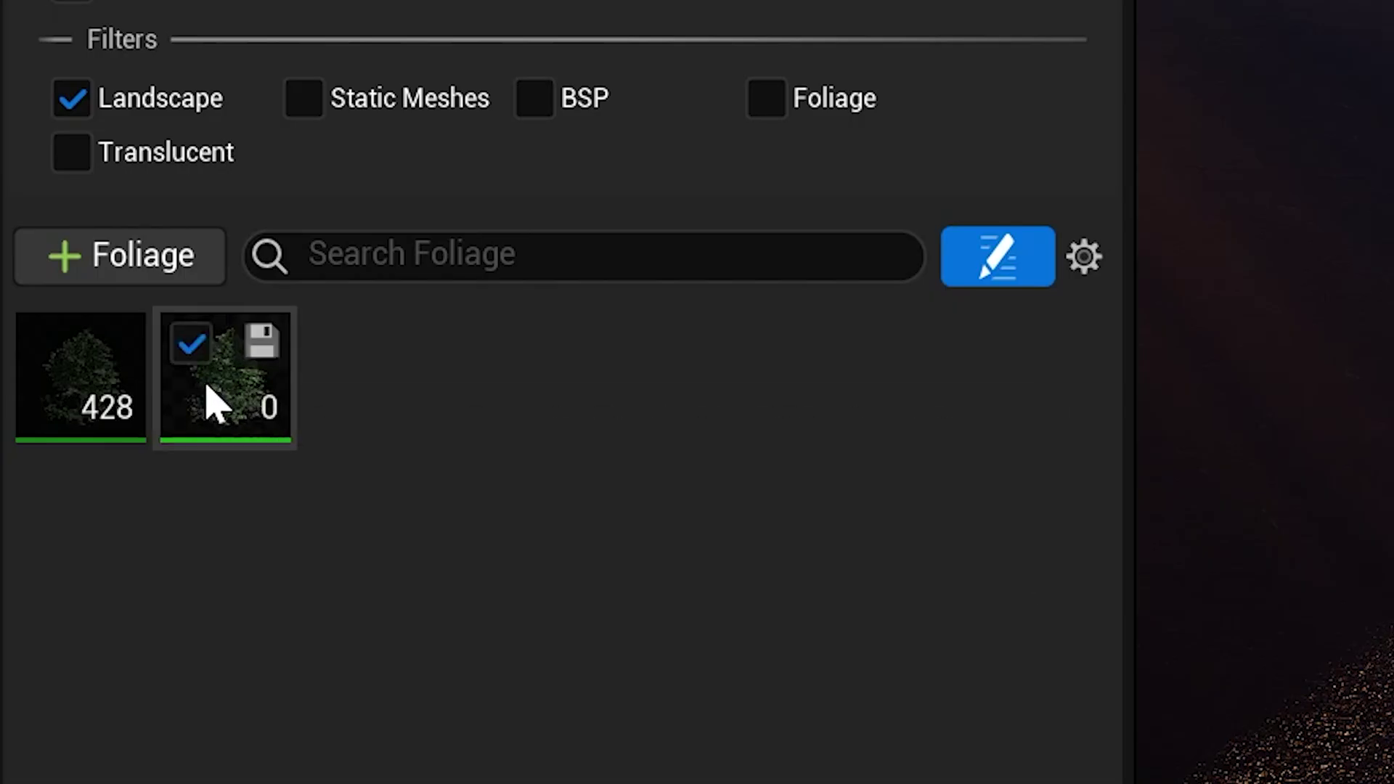
click(50, 324)
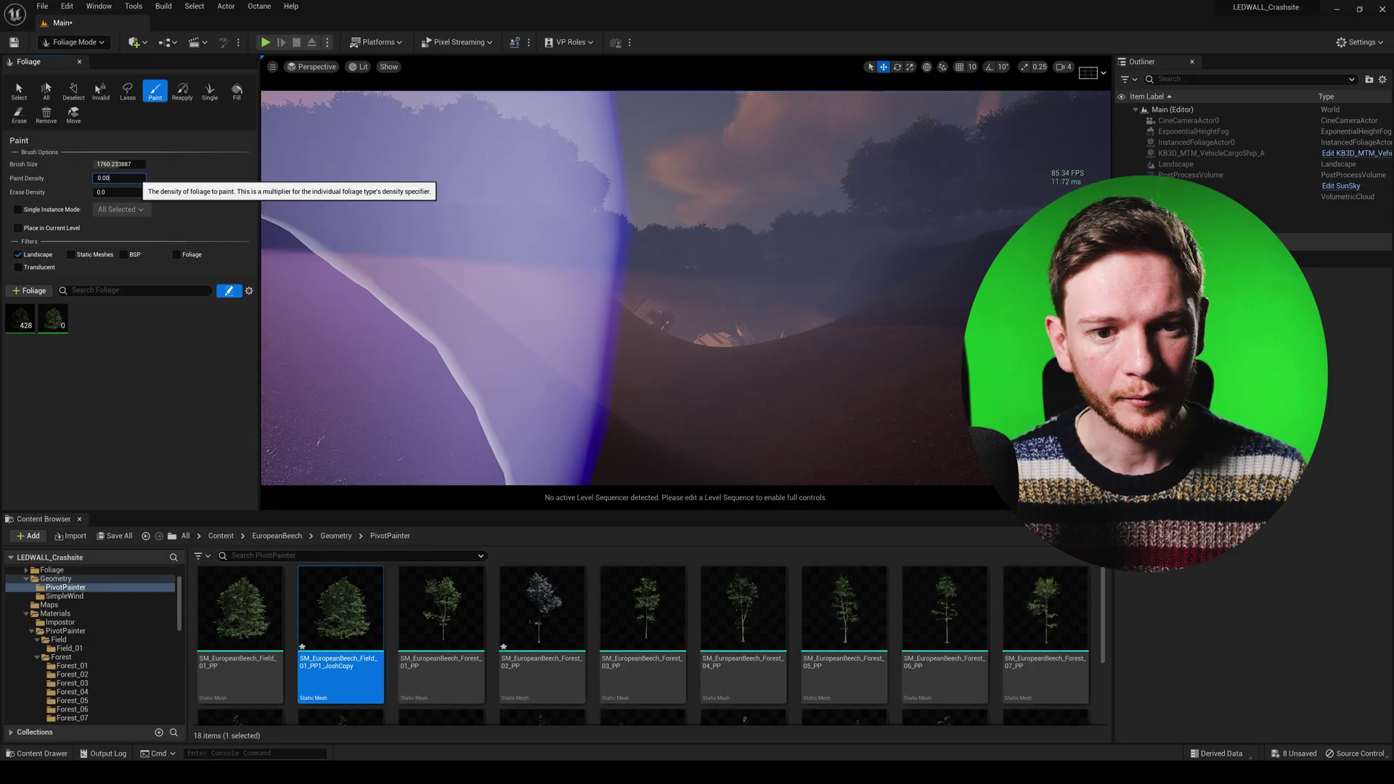
drag(123, 164, 114, 164)
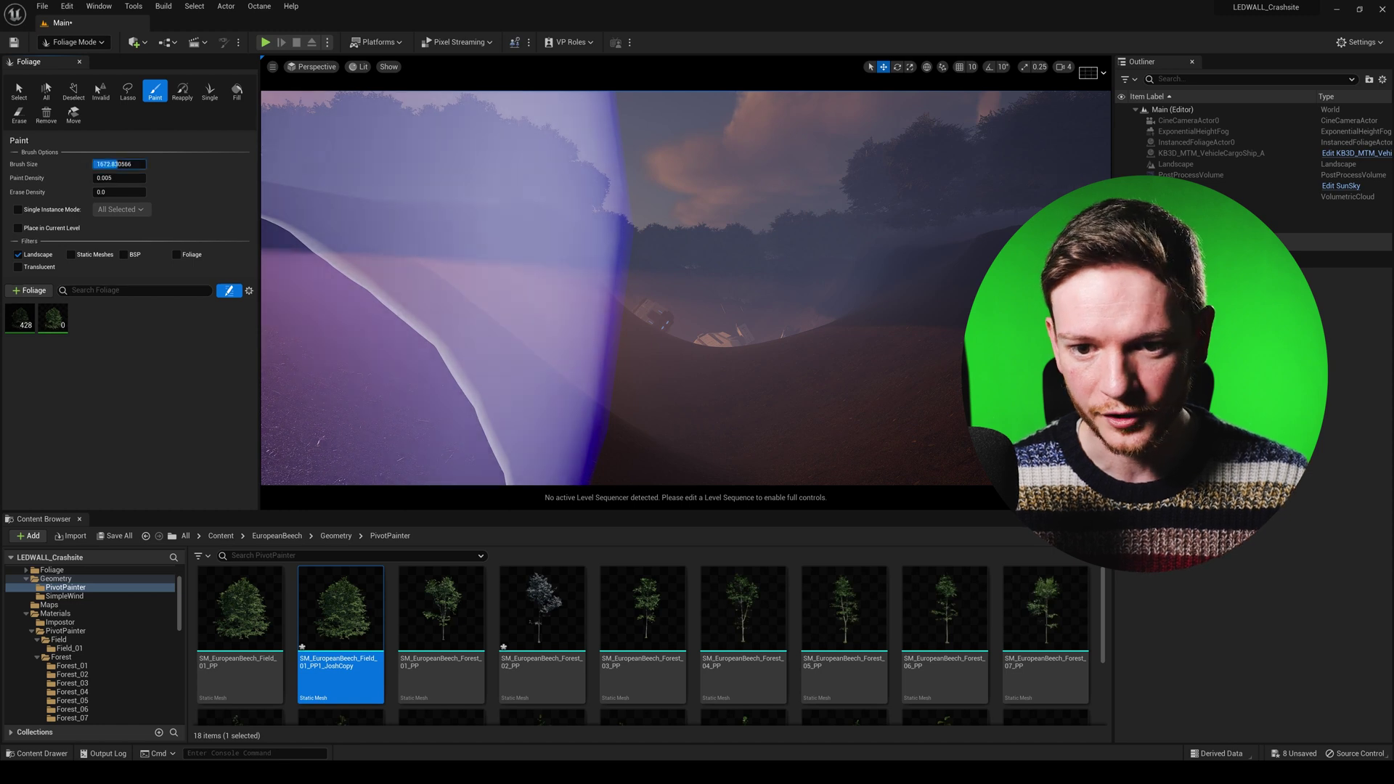